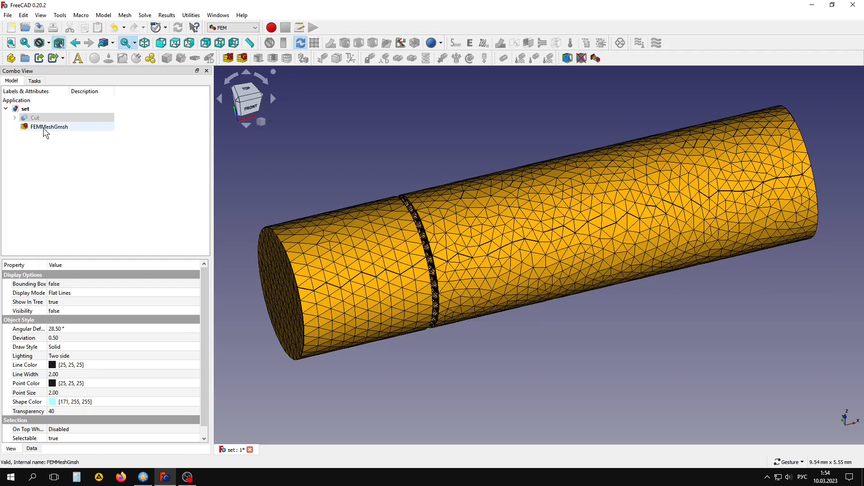
Hide the FEMMeshGmsh mesh and show the Cut solid.
{"action": "left_click", "coordinate": [45, 127]}
{"action": "key", "text": "space"}
{"action": "left_click", "coordinate": [35, 118]}
{"action": "key", "text": "space"}
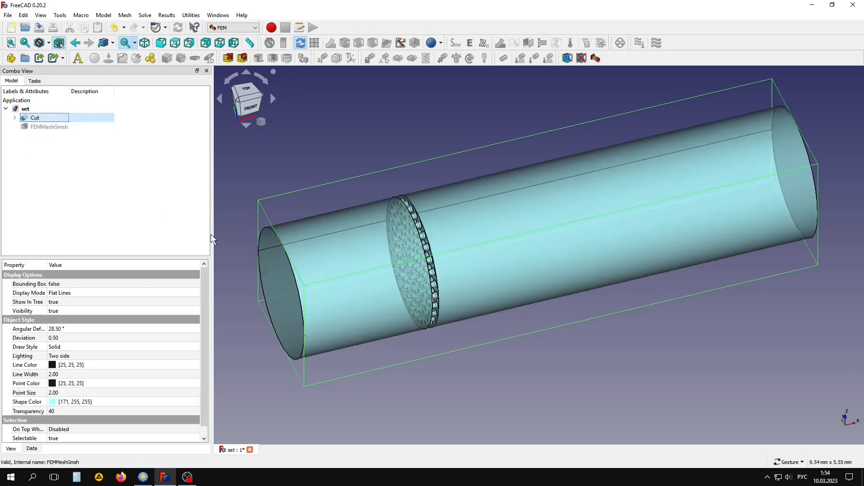
Examine the perforated disc between the short and long cylindrical sections of the Cut solid from several angles.
{"action": "left_click_drag", "start_coordinate": [430, 446], "coordinate": [436, 286]}
{"action": "scroll", "coordinate": [417, 206], "scroll_direction": "up", "scroll_amount": 5}
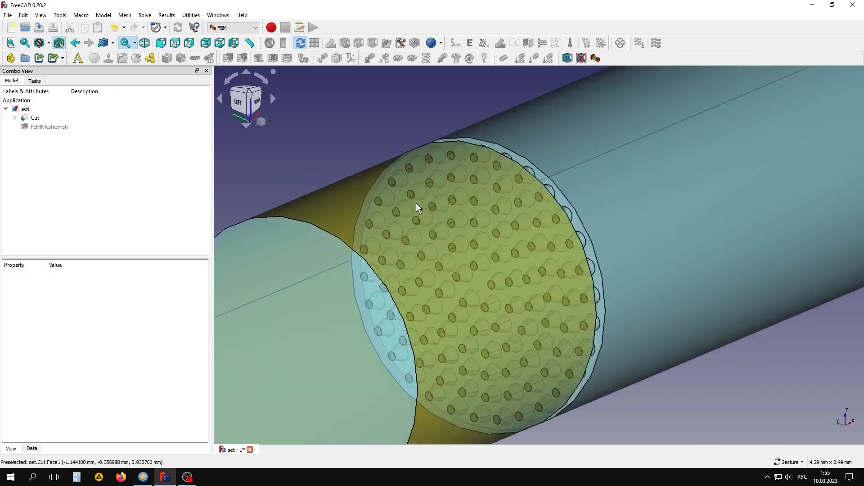
{"action": "scroll", "coordinate": [431, 164], "scroll_direction": "down", "scroll_amount": 3}
{"action": "left_click_drag", "start_coordinate": [486, 147], "coordinate": [622, 191]}
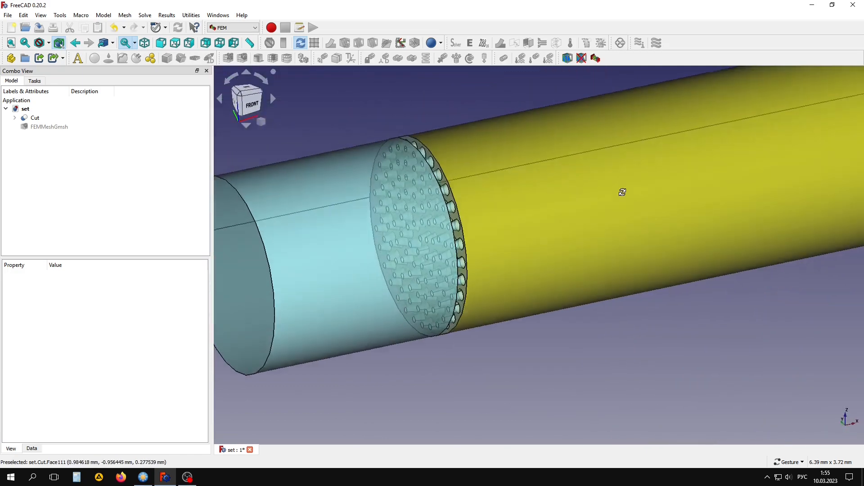
{"action": "scroll", "coordinate": [391, 185], "scroll_direction": "up", "scroll_amount": 3}
{"action": "left_click_drag", "start_coordinate": [383, 195], "coordinate": [343, 197]}
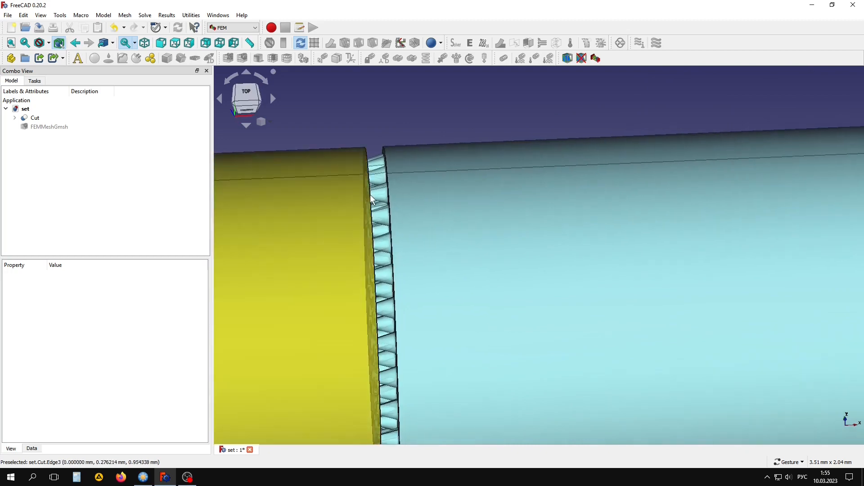
{"action": "left_click", "coordinate": [378, 186]}
{"action": "scroll", "coordinate": [436, 180], "scroll_direction": "down", "scroll_amount": 7}
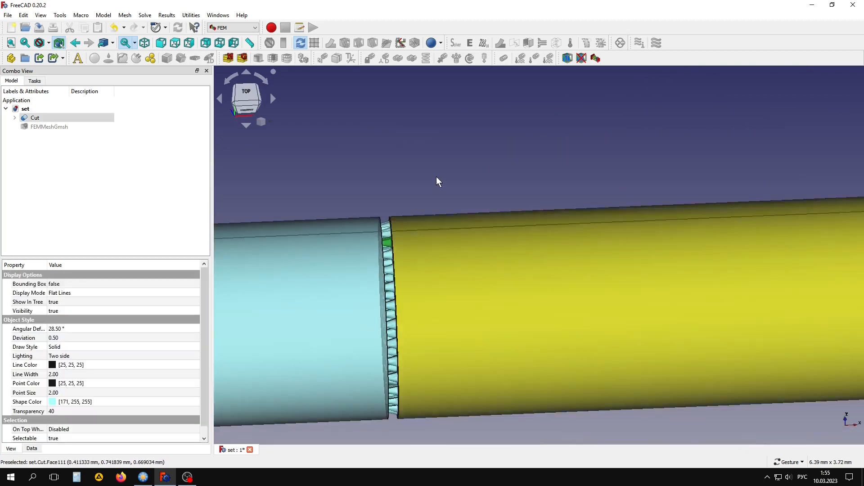
{"action": "left_click", "coordinate": [439, 393]}
{"action": "scroll", "coordinate": [449, 303], "scroll_direction": "up", "scroll_amount": 4}
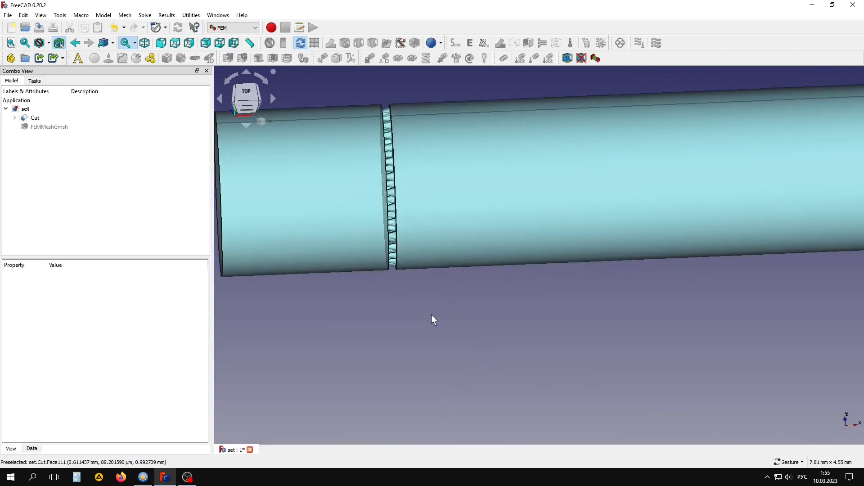
{"action": "left_click_drag", "start_coordinate": [432, 316], "coordinate": [510, 362]}
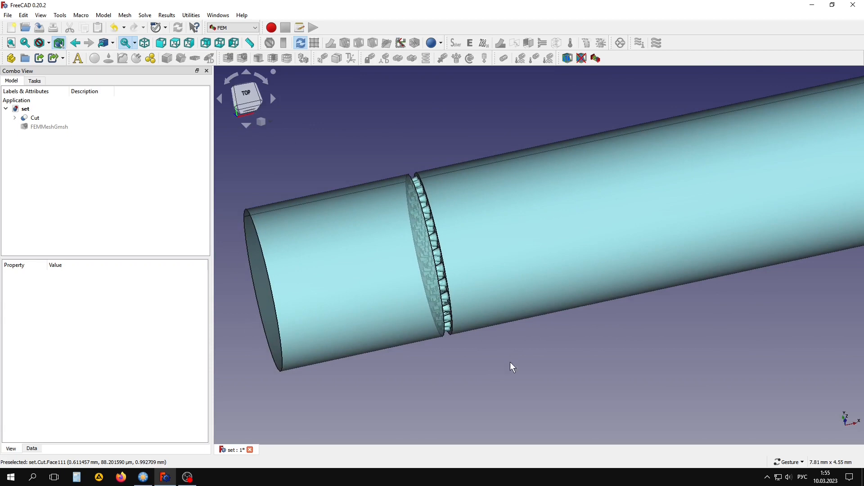
Add a clipping plane that cuts away the long cylinder to expose the perforated disc, and move its handle clear of the model.
{"action": "left_click", "coordinate": [569, 59]}
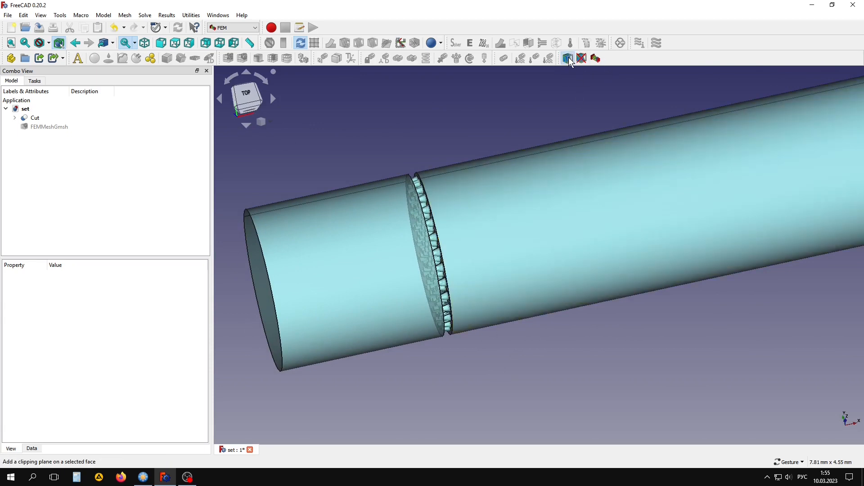
{"action": "left_click_drag", "start_coordinate": [517, 311], "coordinate": [474, 313]}
{"action": "left_click_drag", "start_coordinate": [422, 182], "coordinate": [534, 199]}
{"action": "left_click_drag", "start_coordinate": [456, 147], "coordinate": [518, 336]}
{"action": "left_click_drag", "start_coordinate": [437, 172], "coordinate": [385, 210]}
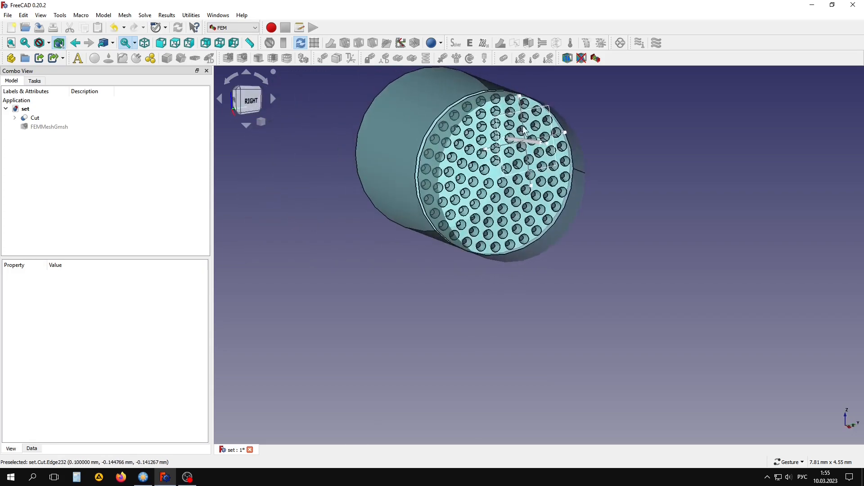
{"action": "left_click_drag", "start_coordinate": [522, 142], "coordinate": [669, 122]}
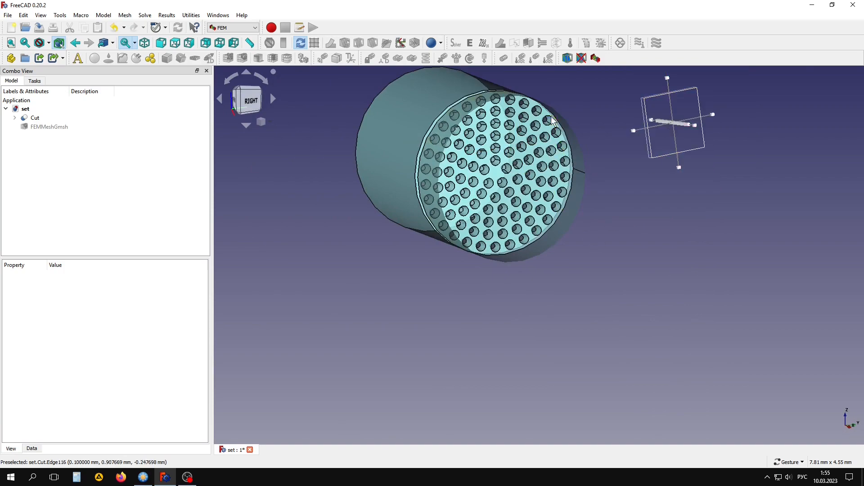
Examine the conical holes in the perforated disc by picking individual hole faces near its upper edge.
{"action": "scroll", "coordinate": [554, 119], "scroll_direction": "up", "scroll_amount": 4}
{"action": "left_click_drag", "start_coordinate": [562, 342], "coordinate": [484, 288]}
{"action": "scroll", "coordinate": [514, 148], "scroll_direction": "up", "scroll_amount": 6}
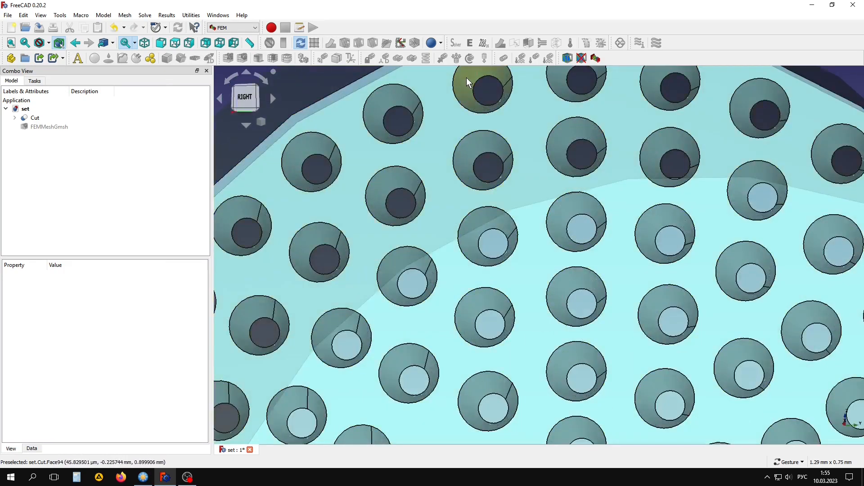
{"action": "left_click", "coordinate": [484, 87]}
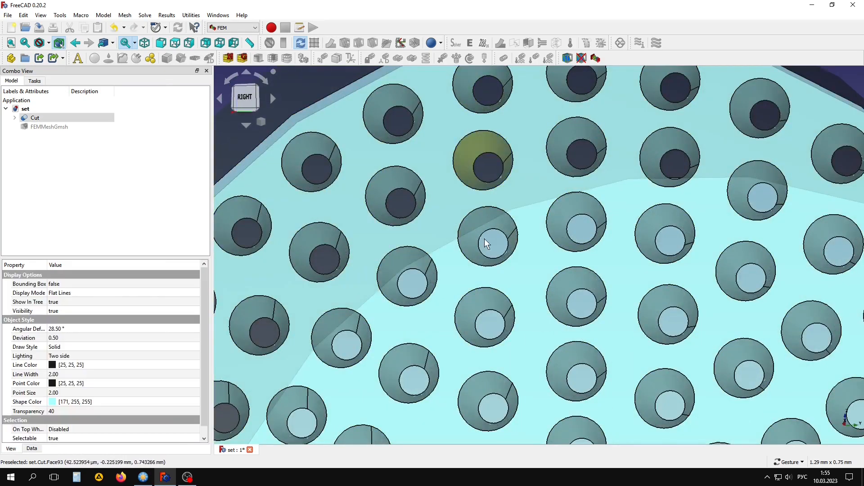
{"action": "left_click", "coordinate": [480, 151]}
{"action": "scroll", "coordinate": [480, 221], "scroll_direction": "down", "scroll_amount": 7}
{"action": "left_click_drag", "start_coordinate": [293, 177], "coordinate": [345, 159]}
Create a mesh group on FEMMeshGmsh and add the conical hole faces Face94 and Face93 as references.
{"action": "left_click", "coordinate": [45, 126]}
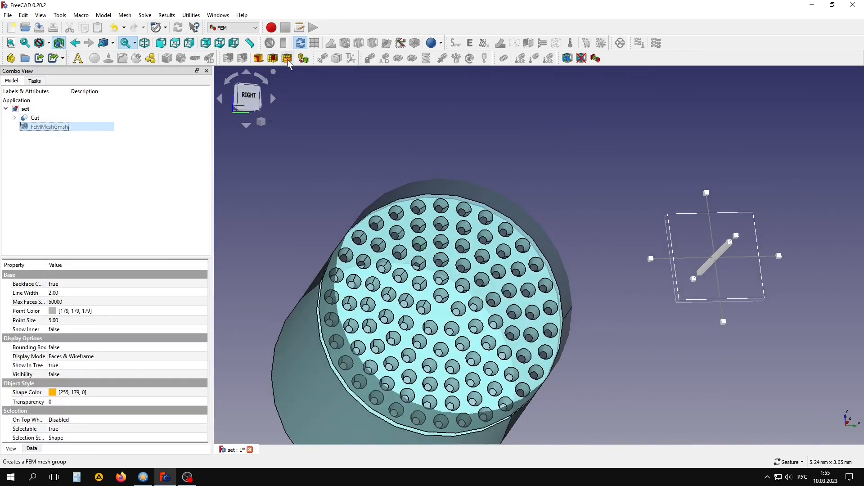
{"action": "left_click", "coordinate": [287, 58]}
{"action": "scroll", "coordinate": [318, 156], "scroll_direction": "up", "scroll_amount": 5}
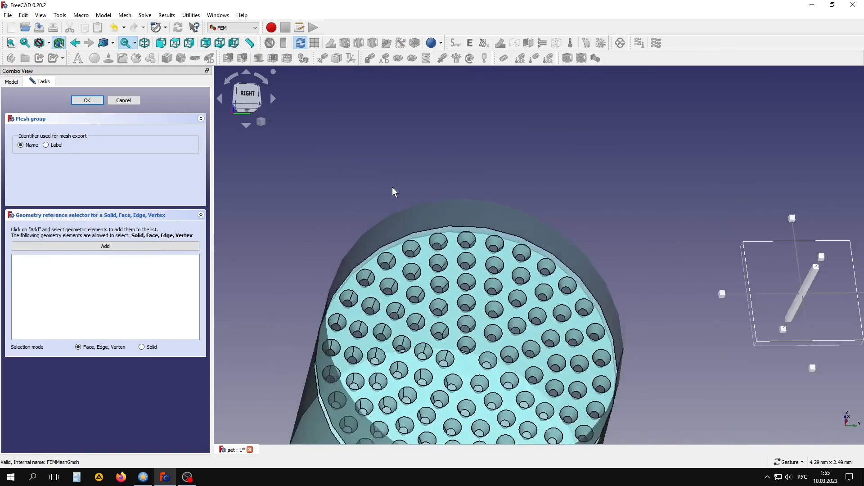
{"action": "left_click", "coordinate": [108, 247]}
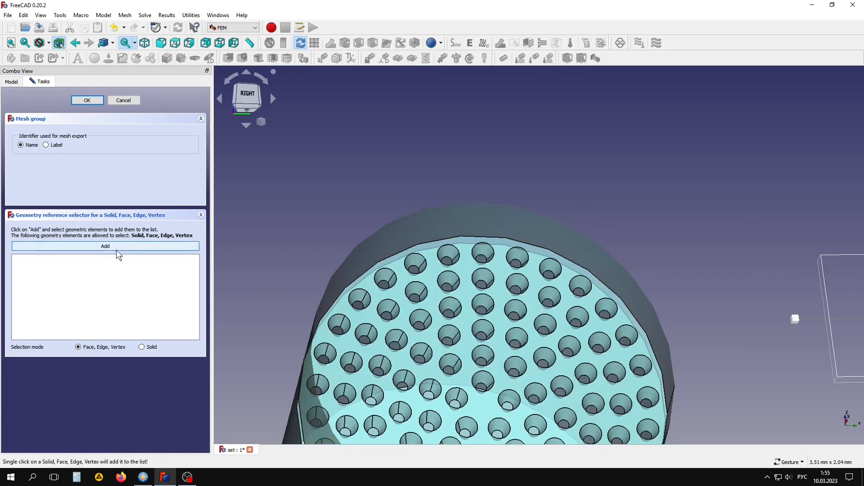
{"action": "left_click", "coordinate": [448, 254]}
{"action": "left_click", "coordinate": [449, 281]}
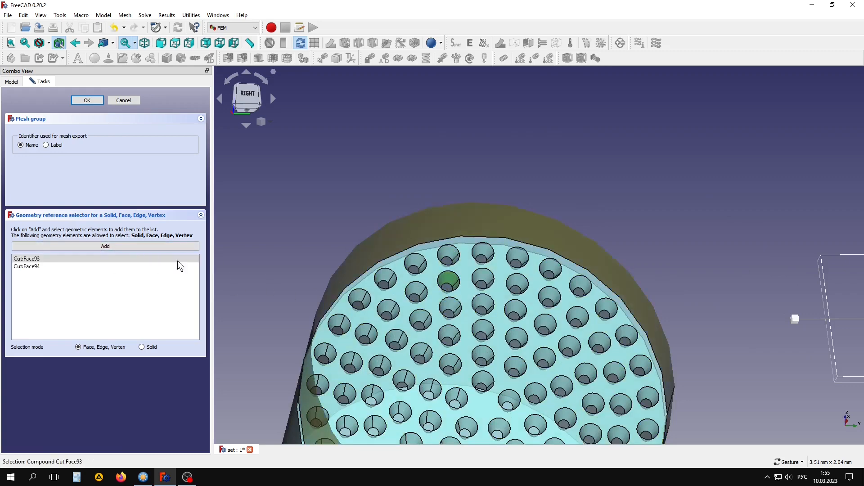
Add the conical hole faces Face96 and Face107 to the mesh group's references.
{"action": "left_click", "coordinate": [144, 246]}
{"action": "left_click", "coordinate": [420, 290]}
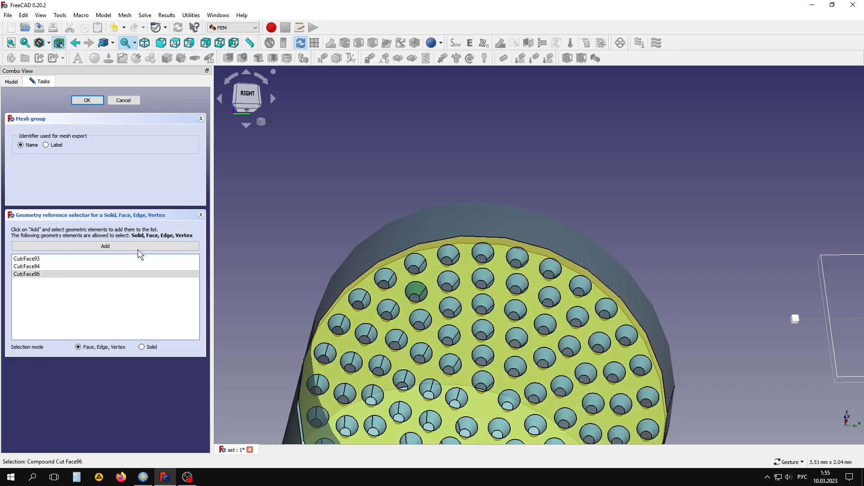
{"action": "left_click", "coordinate": [138, 246]}
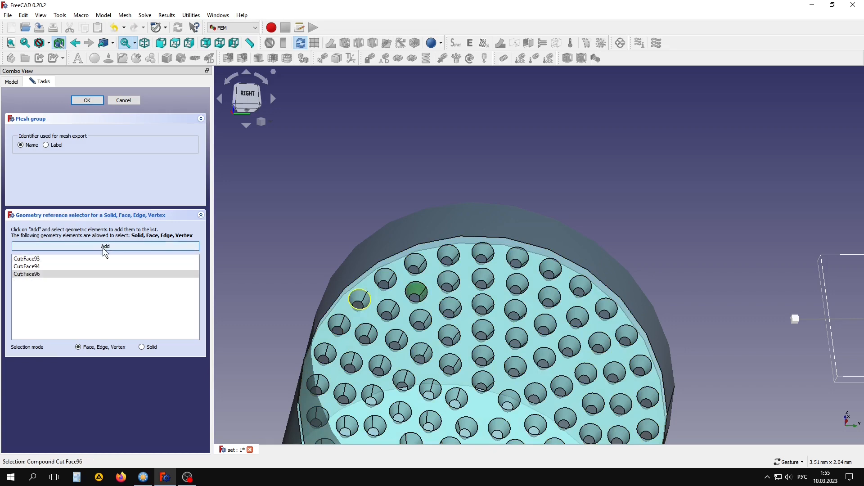
{"action": "right_click", "coordinate": [389, 310]}
{"action": "left_click", "coordinate": [384, 311]}
{"action": "left_click_drag", "start_coordinate": [443, 137], "coordinate": [476, 160]}
{"action": "left_click", "coordinate": [569, 188]}
{"action": "right_click_drag", "start_coordinate": [573, 180], "coordinate": [626, 133]}
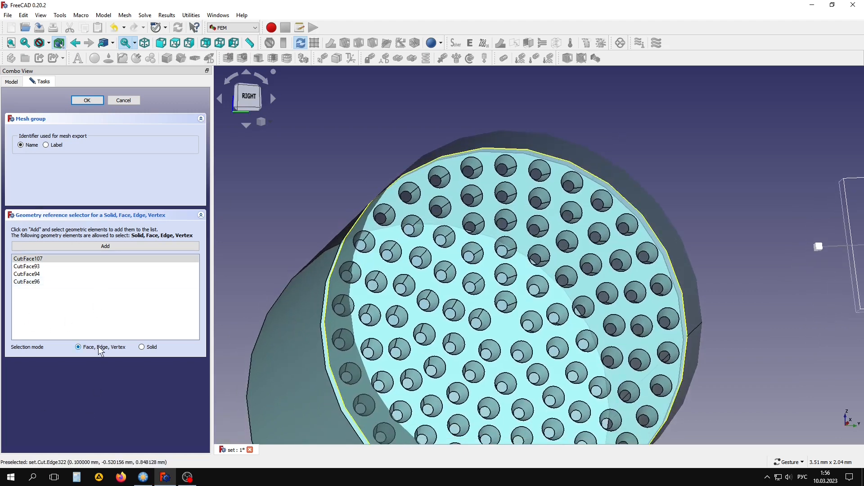
Highlight the mesh group's referenced faces one by one to check which holes they belong to, and cancel the group's editing.
{"action": "left_click_drag", "start_coordinate": [363, 135], "coordinate": [348, 162]}
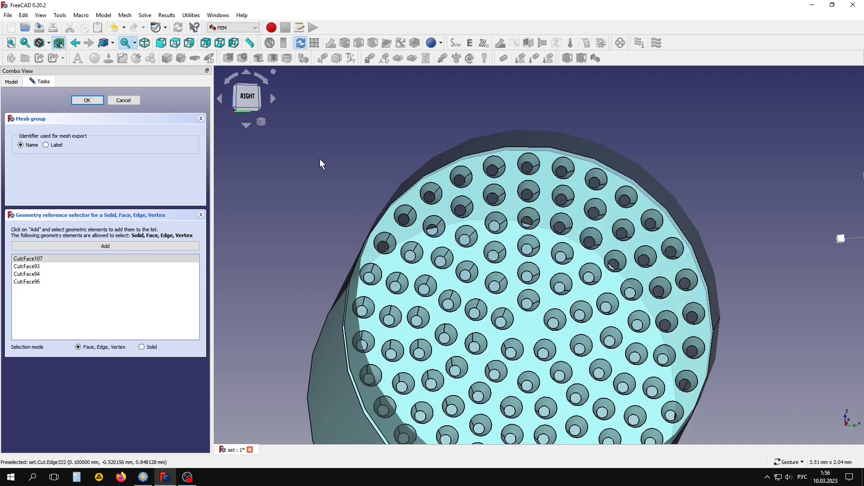
{"action": "left_click", "coordinate": [35, 283]}
{"action": "left_click", "coordinate": [32, 274]}
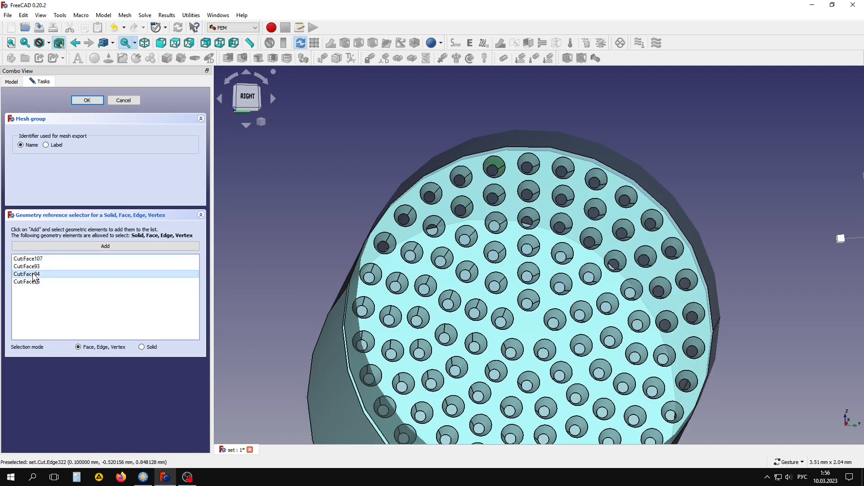
{"action": "left_click", "coordinate": [30, 260]}
{"action": "left_click", "coordinate": [29, 267]}
{"action": "left_click", "coordinate": [26, 276]}
{"action": "left_click", "coordinate": [32, 282]}
{"action": "left_click", "coordinate": [30, 267]}
{"action": "left_click", "coordinate": [36, 259]}
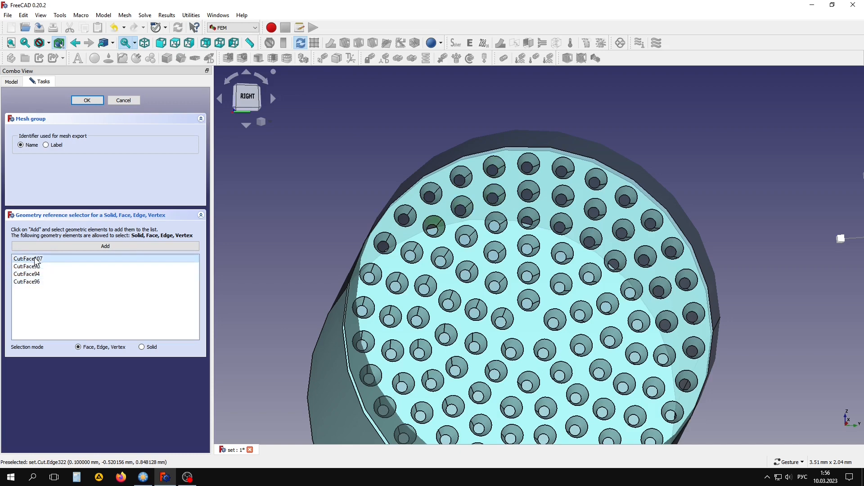
{"action": "left_click_drag", "start_coordinate": [359, 187], "coordinate": [477, 146]}
{"action": "left_click_drag", "start_coordinate": [720, 139], "coordinate": [317, 251]}
{"action": "left_click_drag", "start_coordinate": [450, 250], "coordinate": [416, 247]}
{"action": "left_click", "coordinate": [35, 283]}
{"action": "left_click", "coordinate": [35, 274]}
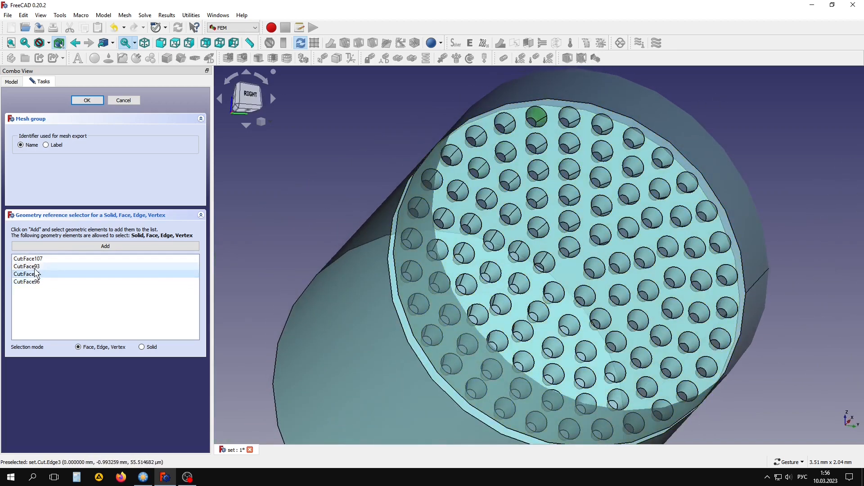
{"action": "left_click", "coordinate": [36, 260]}
{"action": "left_click_drag", "start_coordinate": [293, 210], "coordinate": [421, 151]}
{"action": "left_click", "coordinate": [123, 101]}
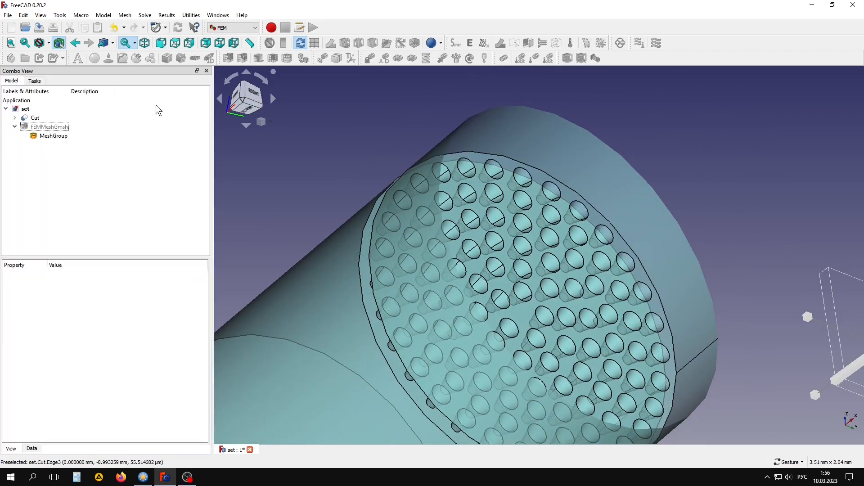
Remove all clipping planes and delete the MeshGroup object from FEMMeshGmsh.
{"action": "scroll", "coordinate": [389, 161], "scroll_direction": "down", "scroll_amount": 4}
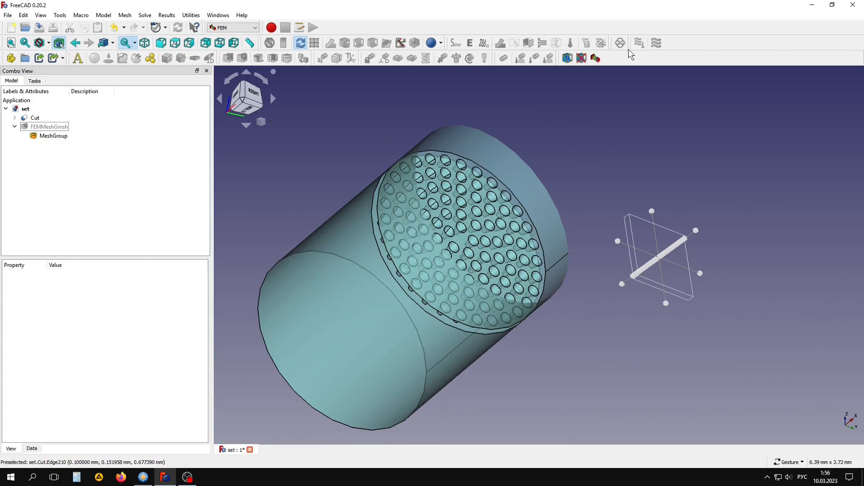
{"action": "left_click", "coordinate": [582, 58]}
{"action": "left_click", "coordinate": [53, 136]}
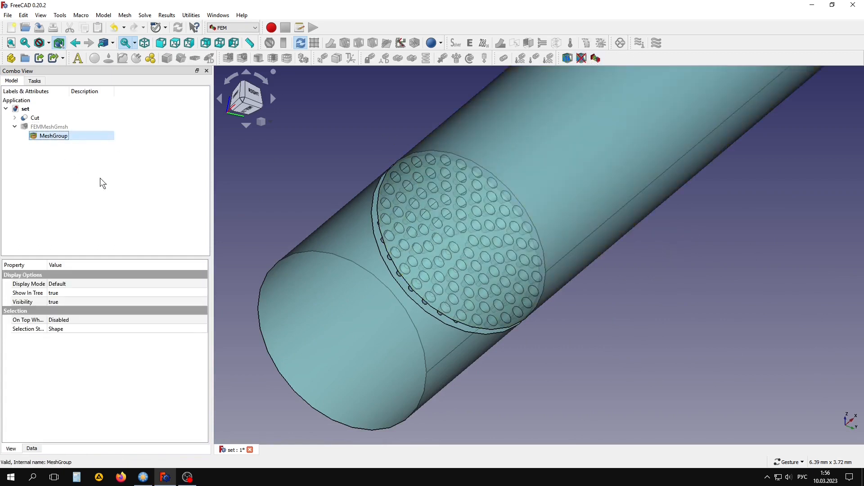
{"action": "key", "text": "Delete"}
{"action": "left_click", "coordinate": [446, 262]}
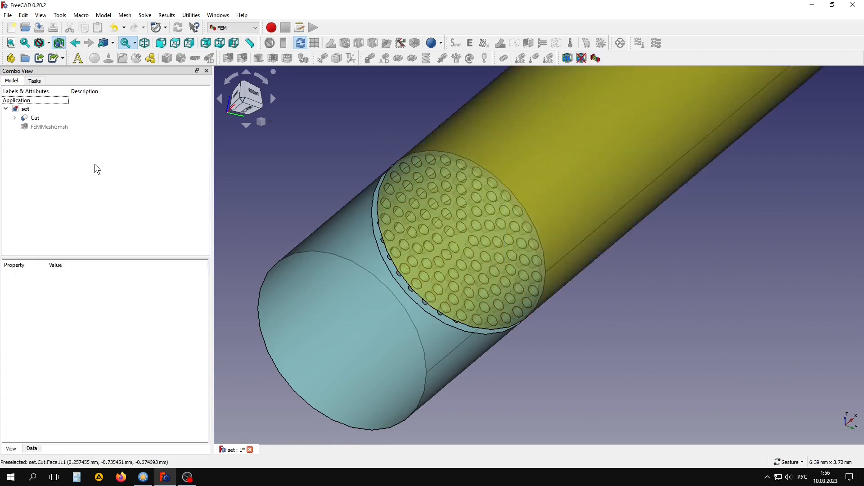
Show the FEMMeshGmsh mesh and hide the Cut solid.
{"action": "left_click", "coordinate": [48, 127]}
{"action": "left_click", "coordinate": [35, 119]}
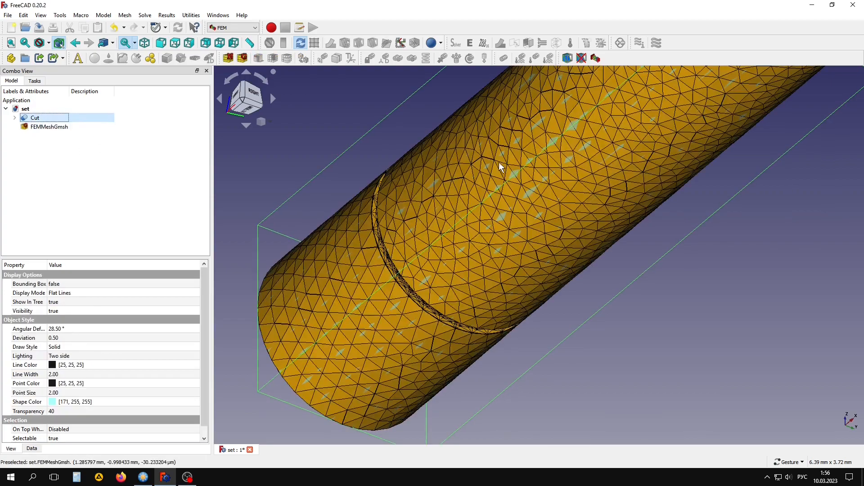
{"action": "key", "text": "space"}
Start the export of the FEM mesh.
{"action": "scroll", "coordinate": [494, 167], "scroll_direction": "down", "scroll_amount": 4}
{"action": "left_click_drag", "start_coordinate": [444, 148], "coordinate": [709, 269]}
{"action": "right_click_drag", "start_coordinate": [544, 240], "coordinate": [455, 292]}
{"action": "scroll", "coordinate": [479, 269], "scroll_direction": "up", "scroll_amount": 2}
{"action": "scroll", "coordinate": [478, 269], "scroll_direction": "up", "scroll_amount": 1}
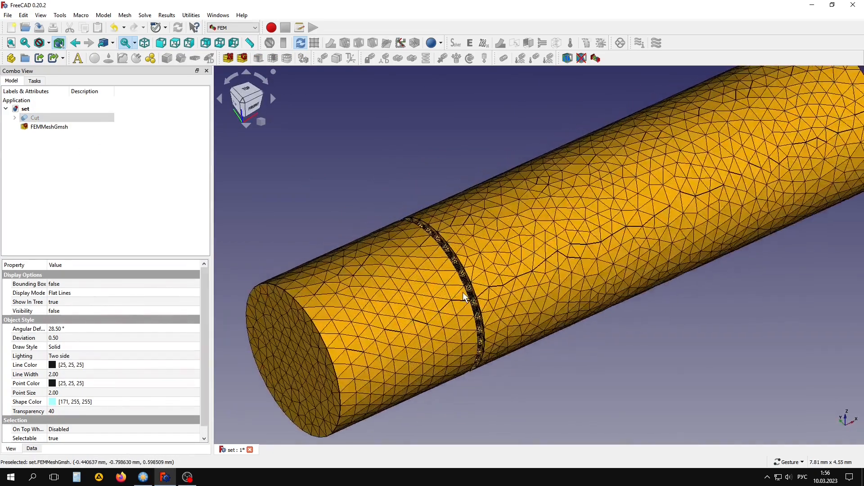
{"action": "scroll", "coordinate": [455, 292], "scroll_direction": "down", "scroll_amount": 1}
{"action": "right_click_drag", "start_coordinate": [495, 336], "coordinate": [482, 342]}
{"action": "left_click_drag", "start_coordinate": [356, 176], "coordinate": [348, 169]}
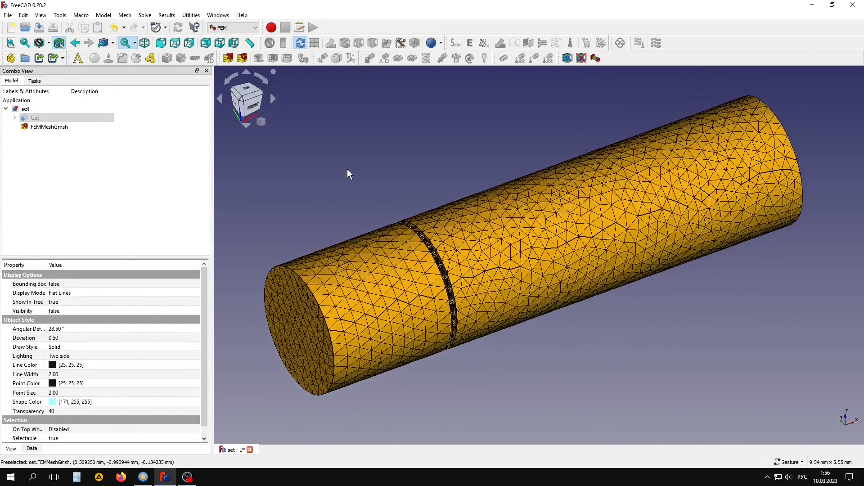
{"action": "left_click", "coordinate": [7, 15]}
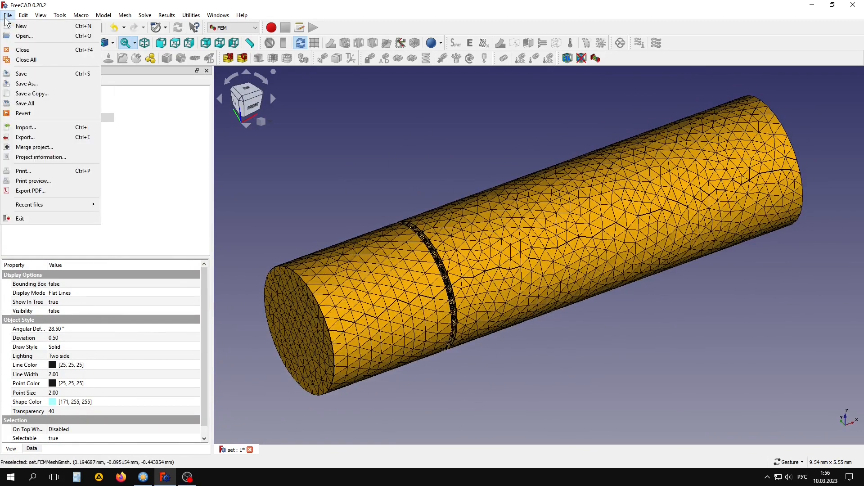
{"action": "left_click", "coordinate": [24, 138]}
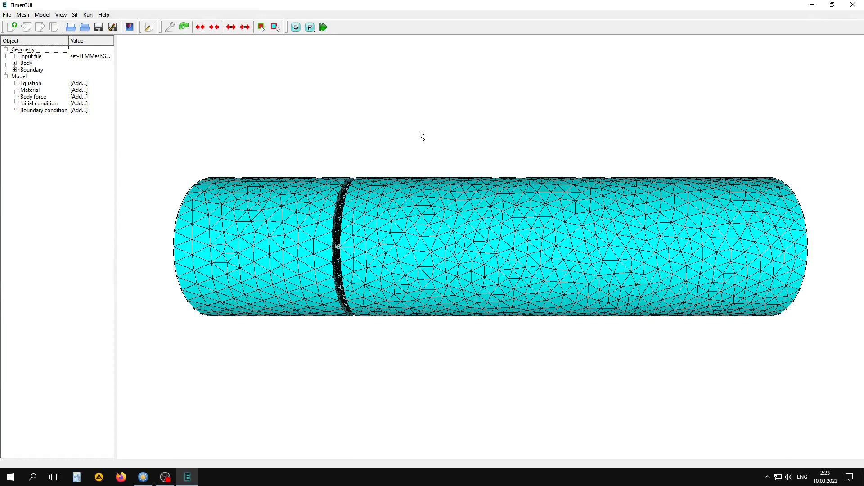
Select Boundary 1 of the imported mesh and divide it with a sharp edge angle of 20.0 degrees.
{"action": "left_click_drag", "start_coordinate": [380, 151], "coordinate": [391, 198]}
{"action": "left_click", "coordinate": [15, 70]}
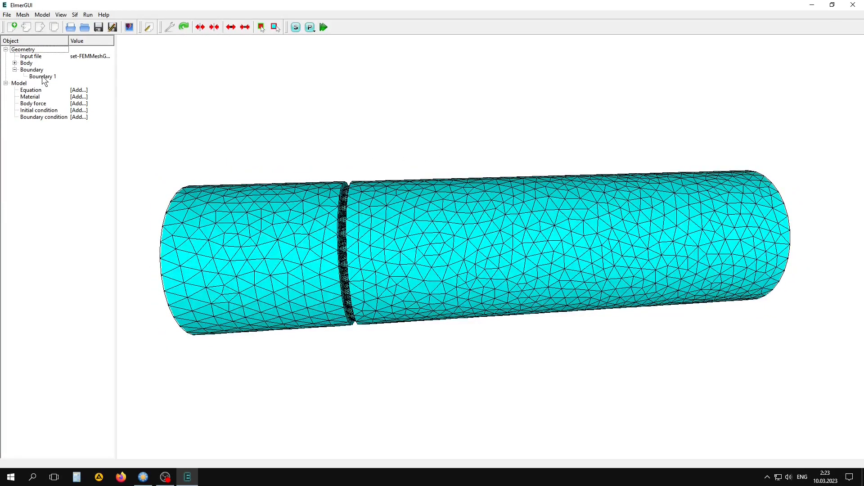
{"action": "left_click", "coordinate": [44, 77]}
{"action": "left_click_drag", "start_coordinate": [169, 271], "coordinate": [377, 353]}
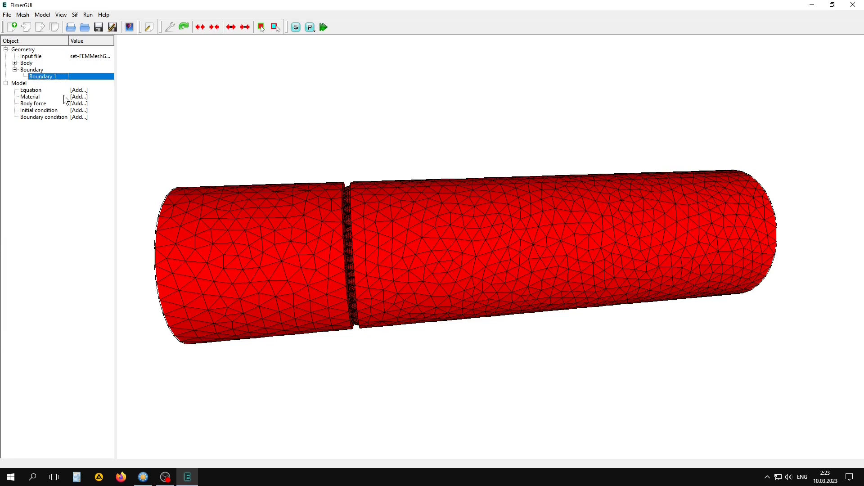
{"action": "left_click", "coordinate": [201, 27]}
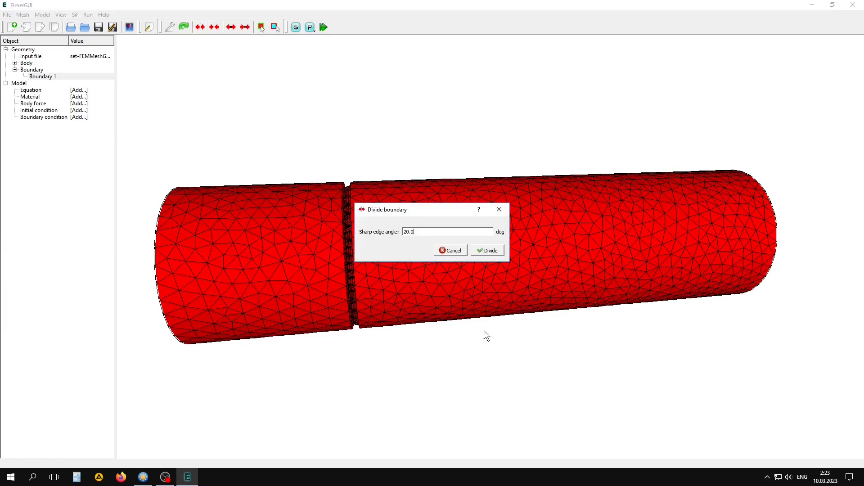
{"action": "left_click", "coordinate": [488, 251]}
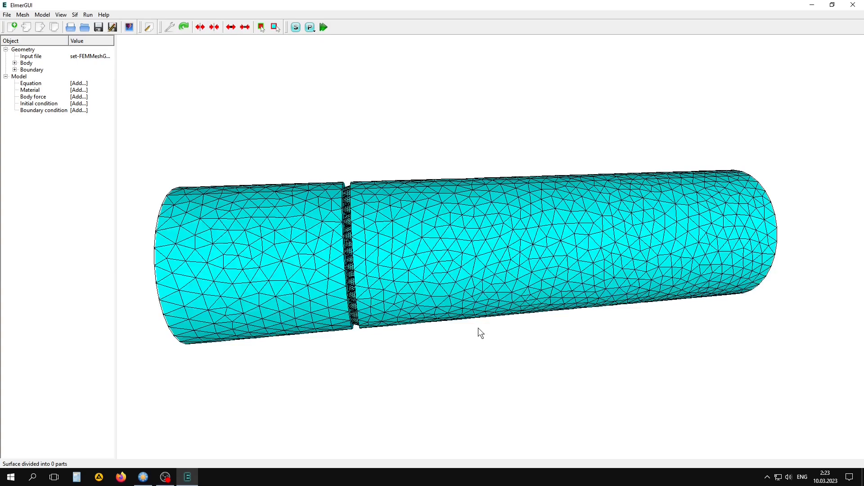
Expand the list of divided boundaries and select several entries, including Boundary 1 and Boundary 18, to locate them on the mesh.
{"action": "left_click", "coordinate": [24, 70]}
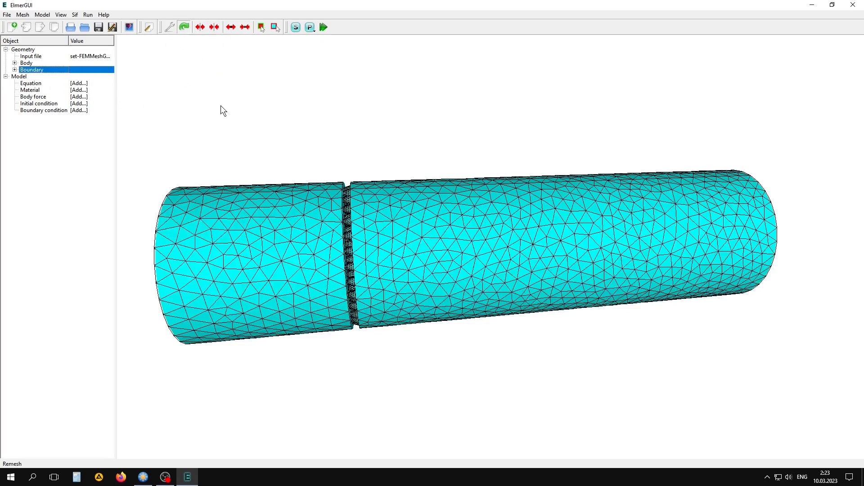
{"action": "left_click", "coordinate": [15, 70]}
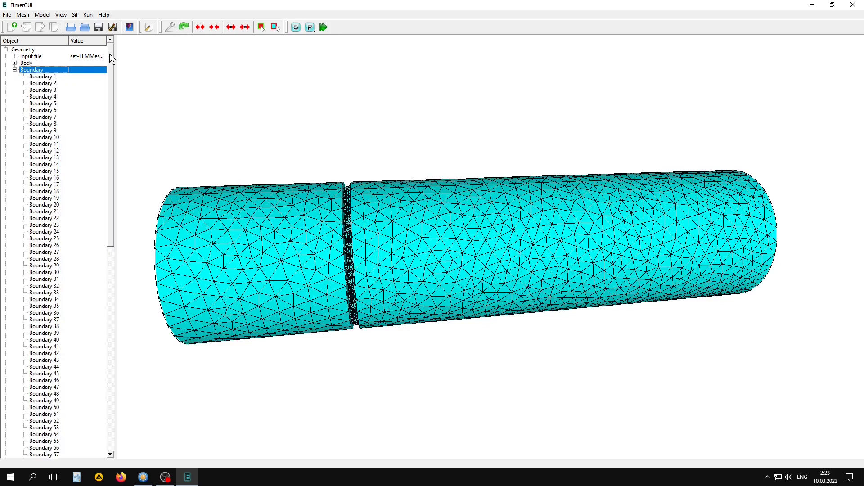
{"action": "mouse_move", "coordinate": [109, 53]}
{"action": "left_mouse_down"}
{"action": "mouse_move", "coordinate": [120, 274]}
{"action": "mouse_move", "coordinate": [107, 53]}
{"action": "left_mouse_up"}
{"action": "left_click", "coordinate": [42, 70]}
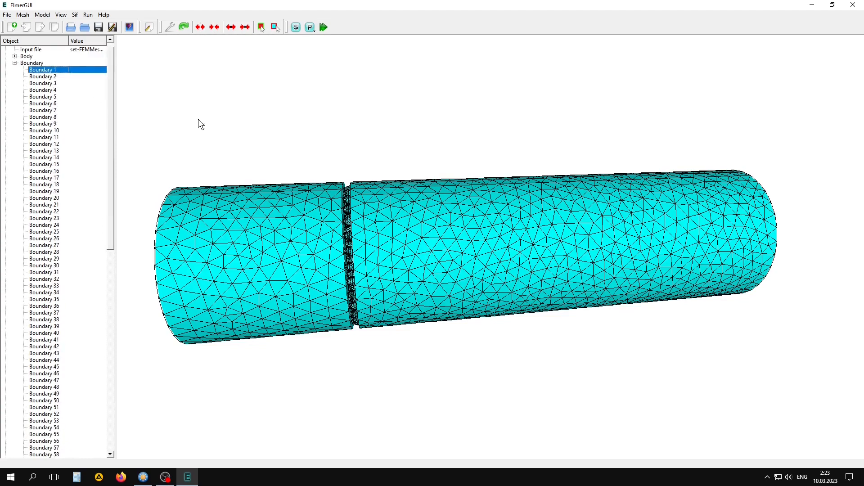
{"action": "left_click_drag", "start_coordinate": [200, 125], "coordinate": [282, 122]}
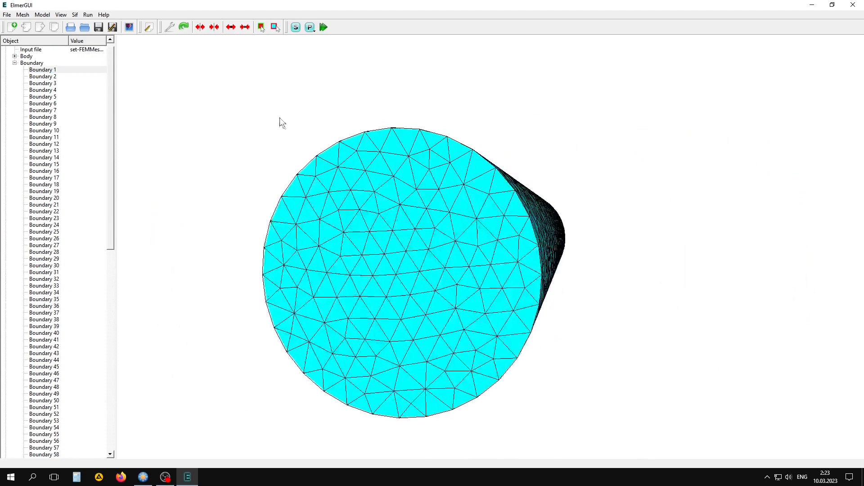
{"action": "left_click", "coordinate": [52, 125]}
{"action": "left_click", "coordinate": [37, 185]}
{"action": "left_click_drag", "start_coordinate": [318, 95], "coordinate": [482, 182]}
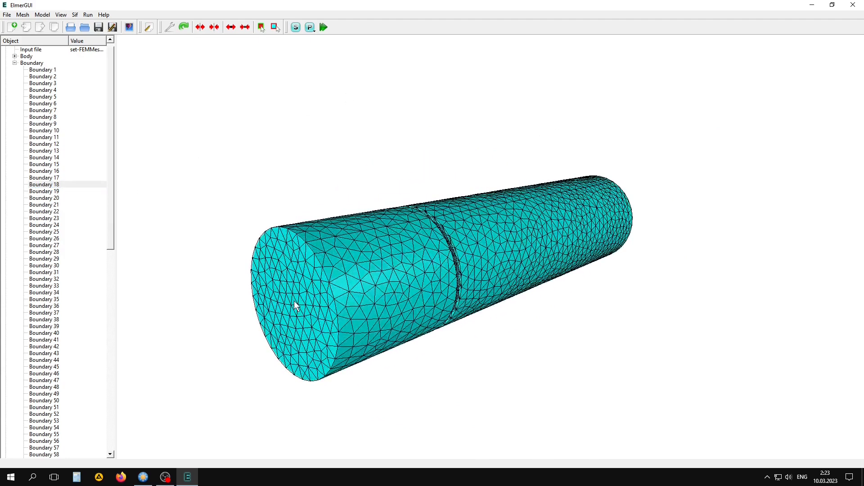
Hide the flat end face and the cylindrical wall of the shorter cylinder section.
{"action": "double_click", "coordinate": [316, 280]}
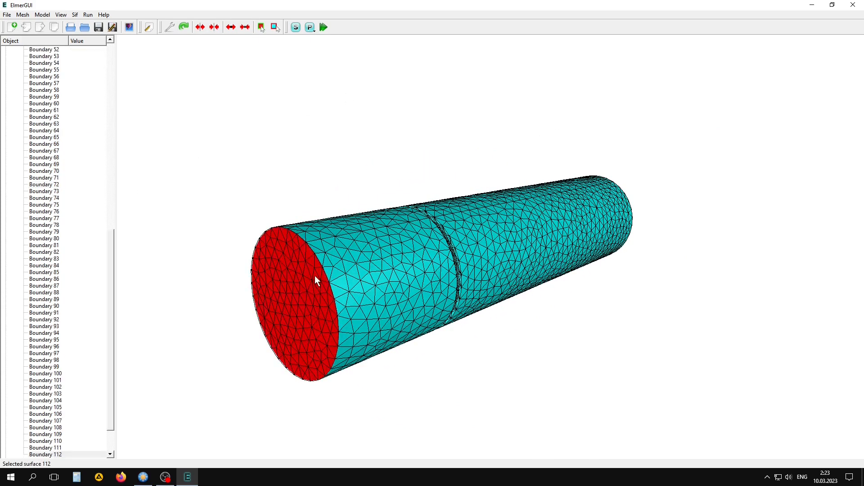
{"action": "left_click_drag", "start_coordinate": [384, 159], "coordinate": [382, 124]}
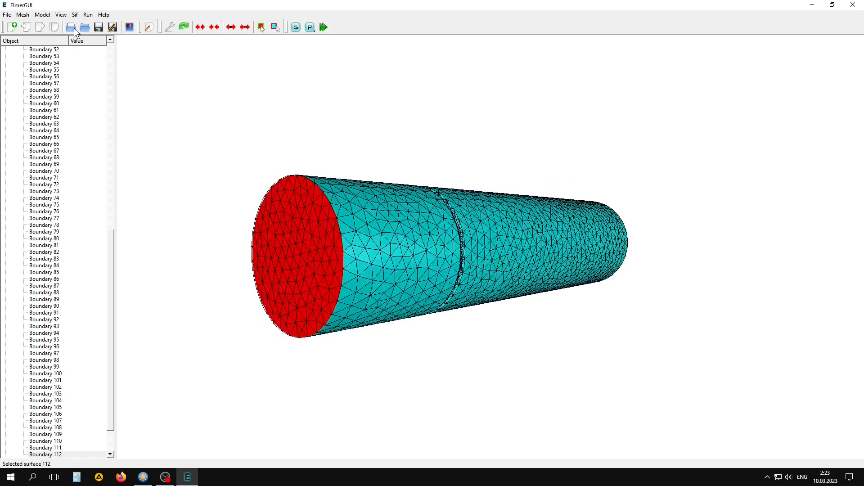
{"action": "left_click", "coordinate": [60, 14]}
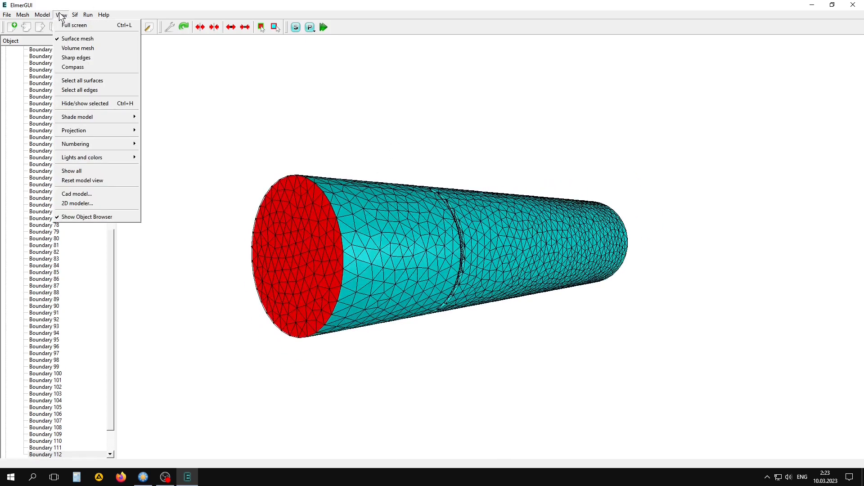
{"action": "left_click", "coordinate": [81, 105]}
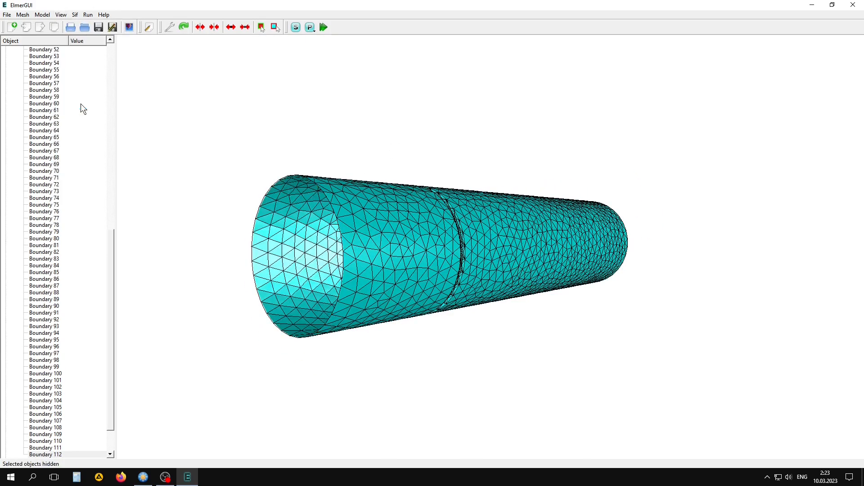
{"action": "double_click", "coordinate": [392, 246]}
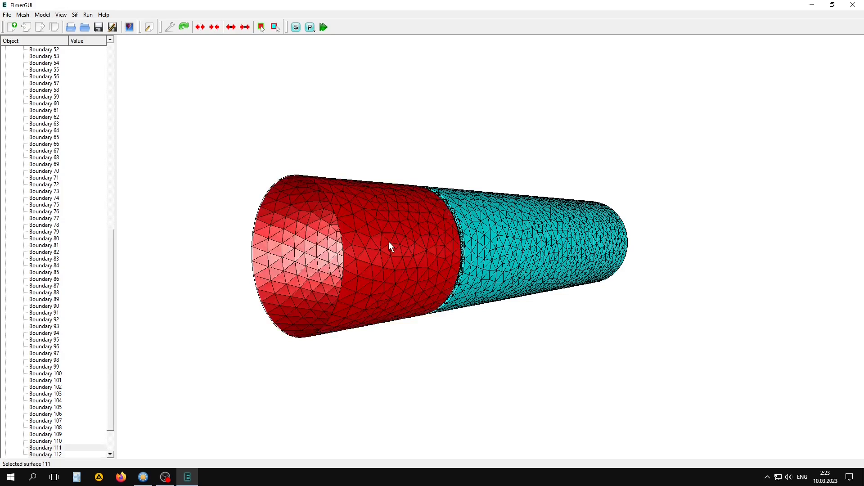
{"action": "left_click", "coordinate": [65, 15]}
{"action": "left_click", "coordinate": [85, 103]}
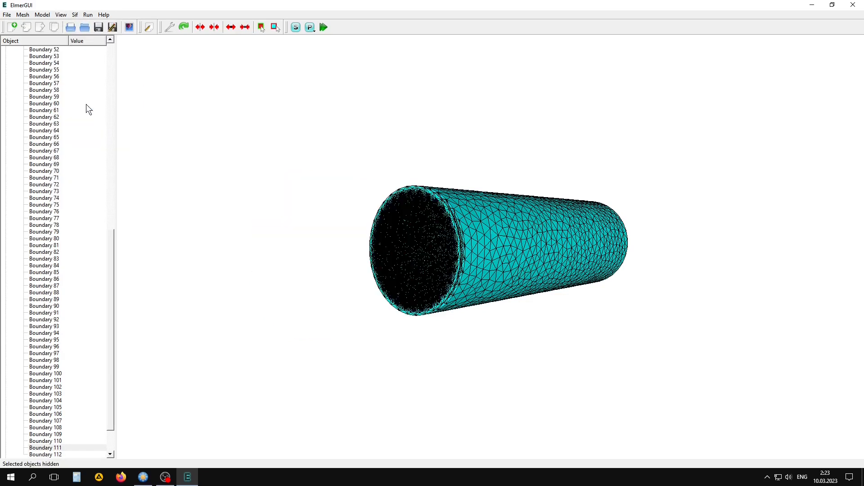
Hide the cylindrical wall and the far end face of the longer section, leaving only the perforated disc visible.
{"action": "left_click_drag", "start_coordinate": [518, 153], "coordinate": [465, 242]}
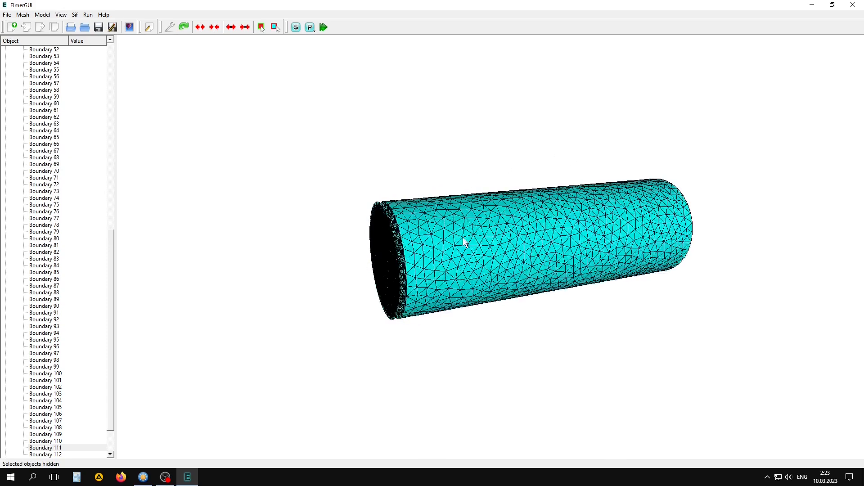
{"action": "double_click", "coordinate": [465, 242]}
{"action": "left_click", "coordinate": [61, 14]}
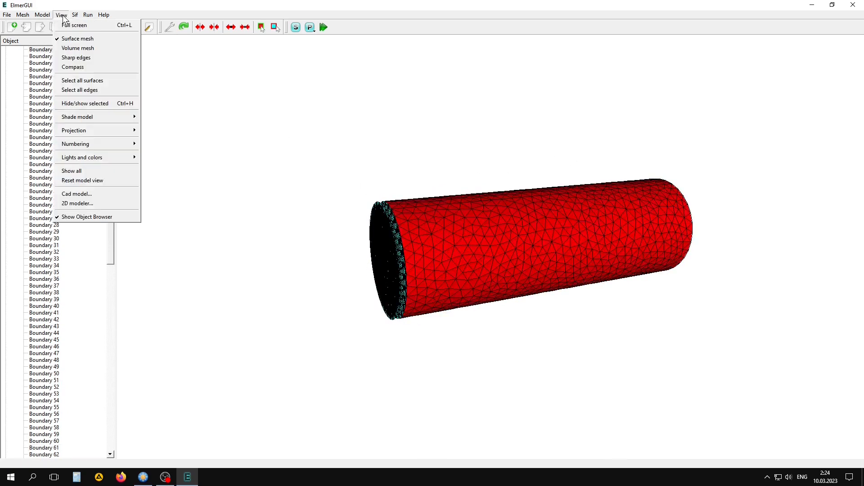
{"action": "left_click", "coordinate": [79, 104]}
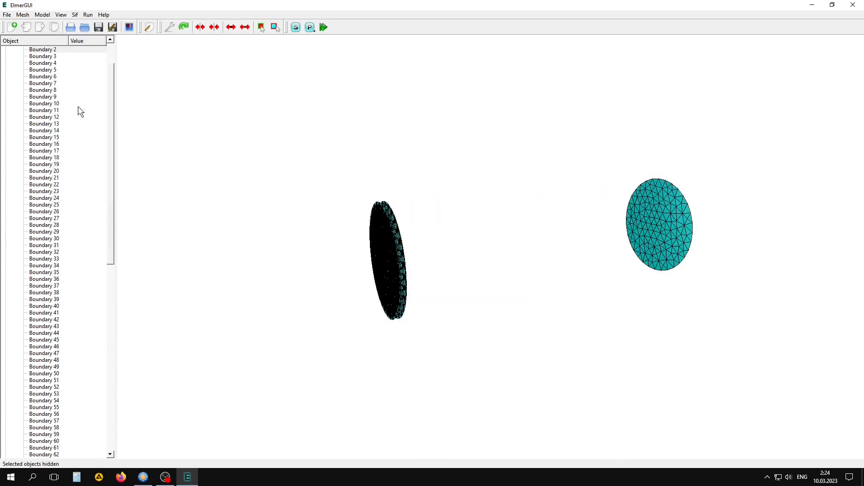
{"action": "double_click", "coordinate": [645, 216]}
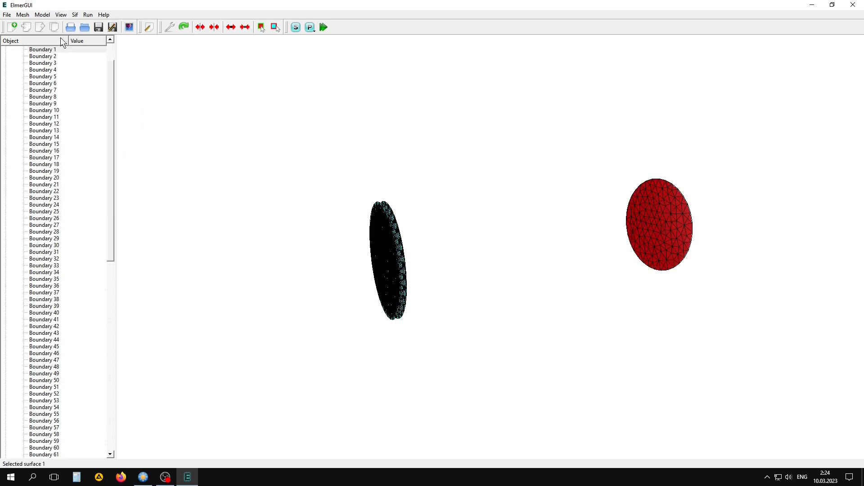
{"action": "left_click", "coordinate": [61, 16]}
{"action": "left_click", "coordinate": [72, 102]}
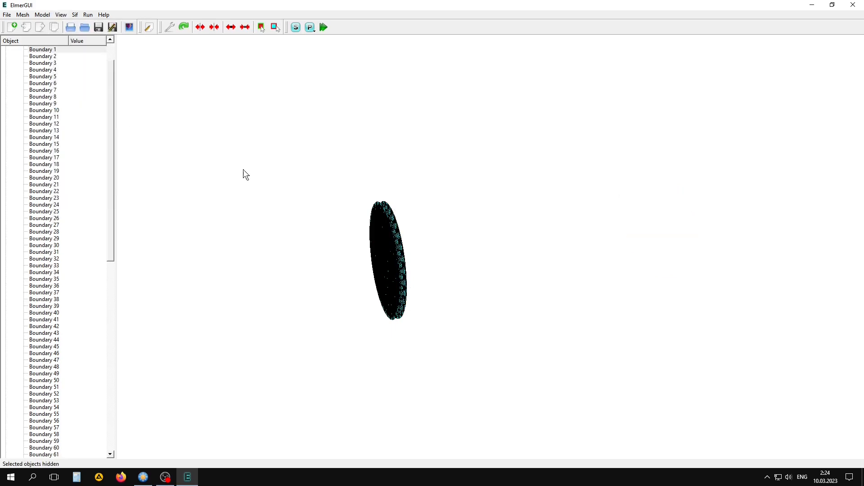
Enable boundary-condition editing on surfaces, check the condition choices for a hole at the disc's upper edge, and cancel its properties.
{"action": "left_click_drag", "start_coordinate": [494, 268], "coordinate": [346, 269]}
{"action": "scroll", "coordinate": [405, 254], "scroll_direction": "up", "scroll_amount": 8}
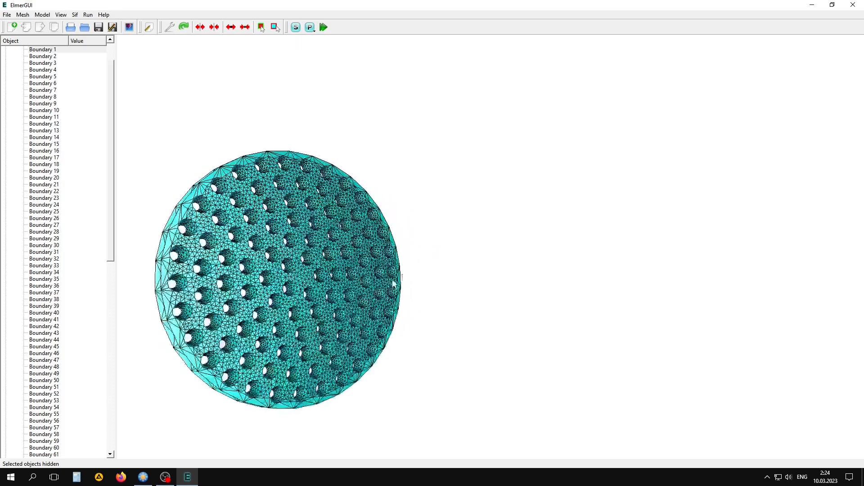
{"action": "left_click_drag", "start_coordinate": [394, 286], "coordinate": [337, 280]}
{"action": "scroll", "coordinate": [322, 217], "scroll_direction": "up", "scroll_amount": 5}
{"action": "scroll", "coordinate": [322, 216], "scroll_direction": "down", "scroll_amount": 4}
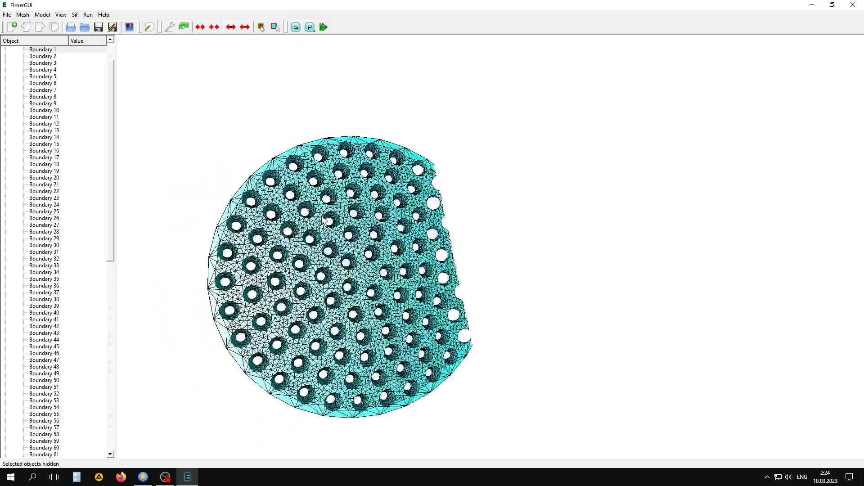
{"action": "right_click_drag", "start_coordinate": [322, 216], "coordinate": [406, 102]}
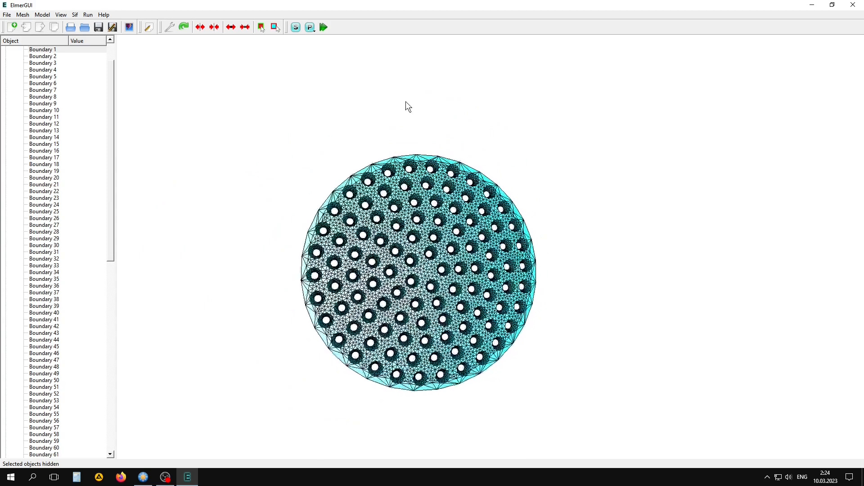
{"action": "left_click", "coordinate": [279, 29]}
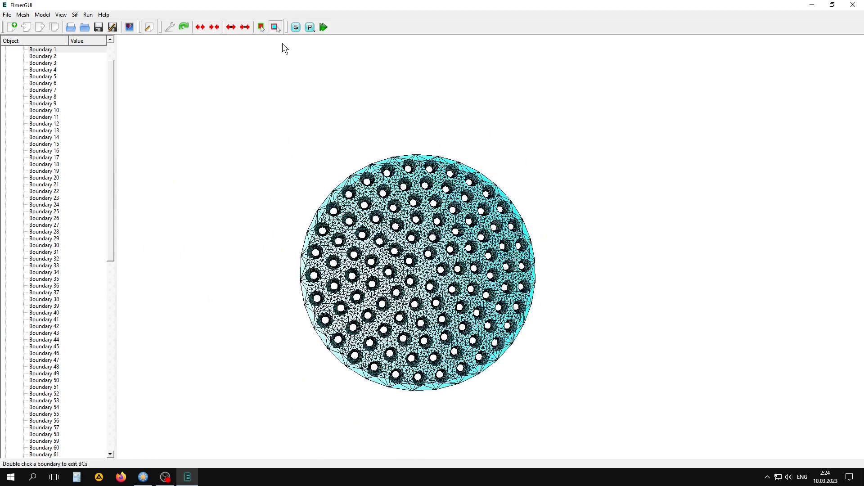
{"action": "double_click", "coordinate": [431, 167]}
{"action": "left_click", "coordinate": [510, 231]}
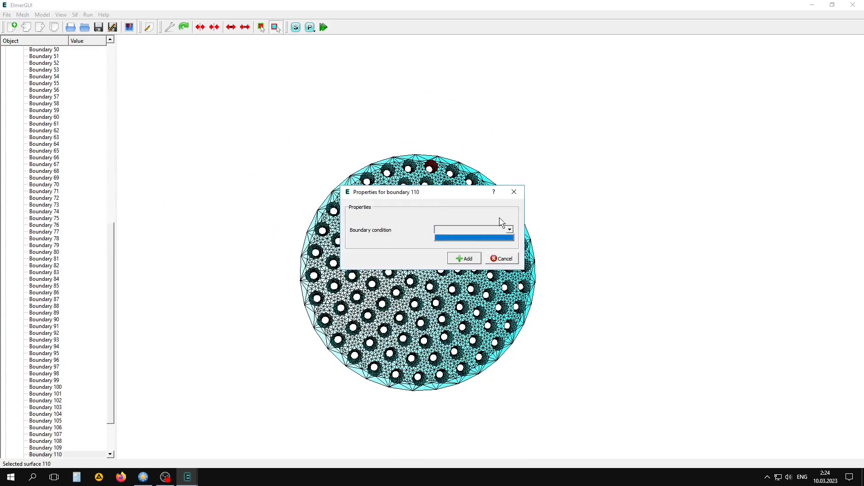
{"action": "left_click", "coordinate": [503, 259]}
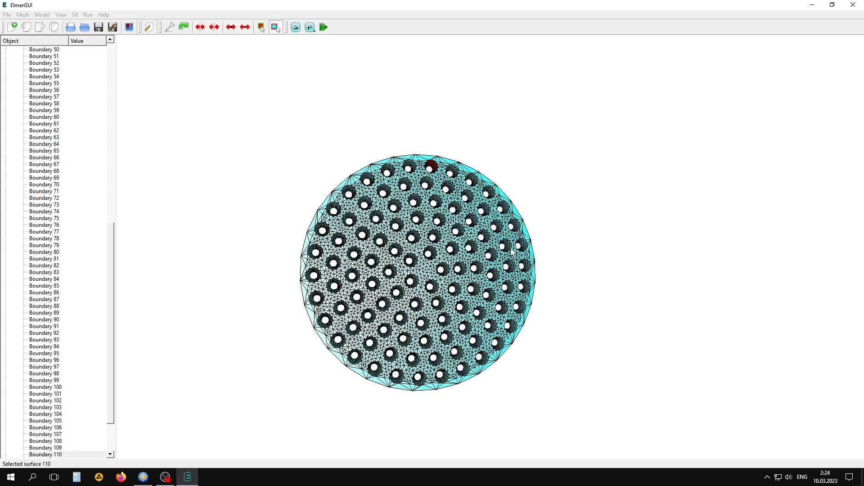
Highlight Boundary 49, Boundary 50 and Boundary 55 one by one to see which holes of the disc they belong to.
{"action": "left_click", "coordinate": [427, 169]}
{"action": "left_click_drag", "start_coordinate": [113, 293], "coordinate": [111, 231]}
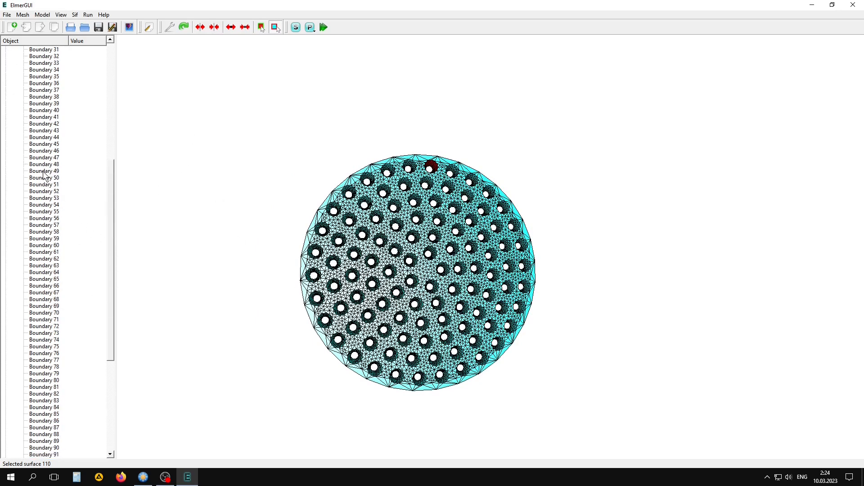
{"action": "left_click", "coordinate": [44, 171]}
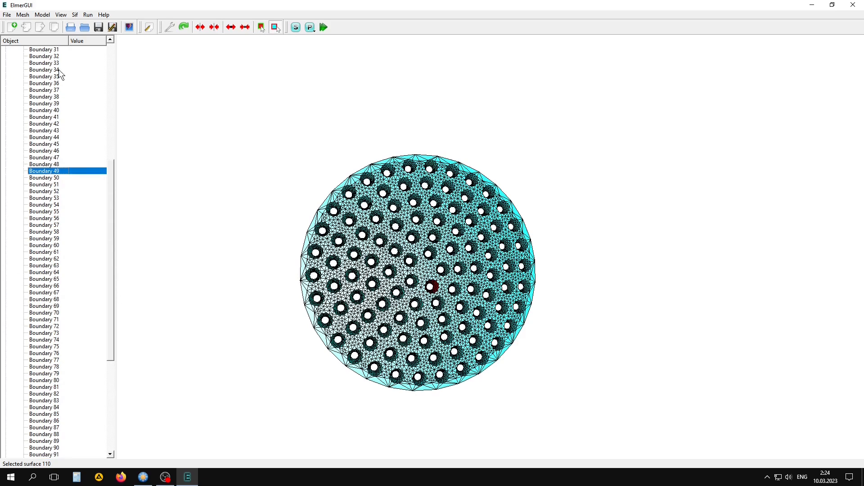
{"action": "left_click", "coordinate": [43, 179]}
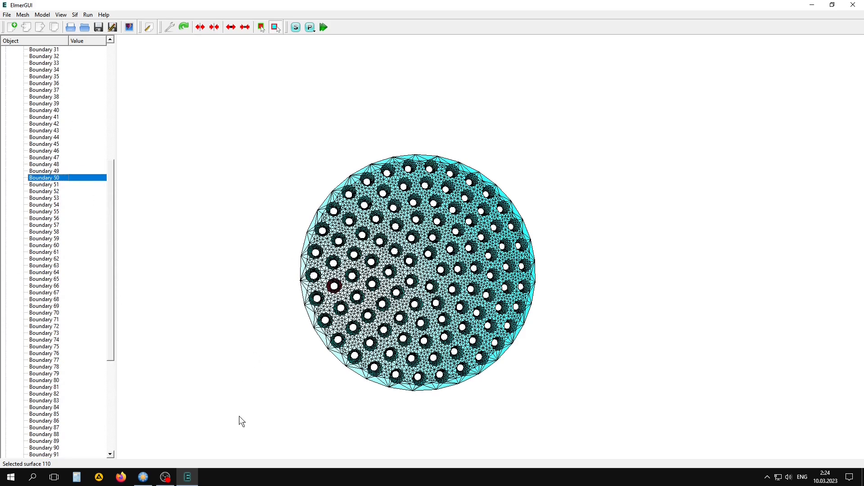
{"action": "left_click_drag", "start_coordinate": [243, 382], "coordinate": [275, 355]}
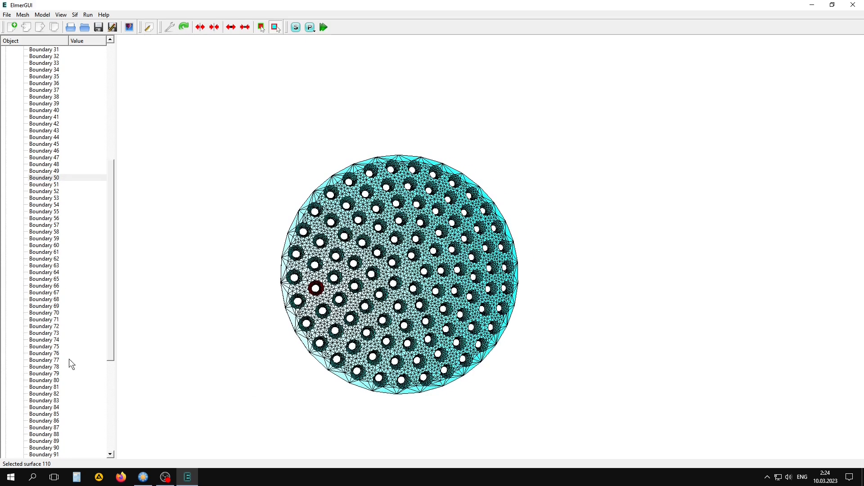
{"action": "left_click", "coordinate": [47, 211]}
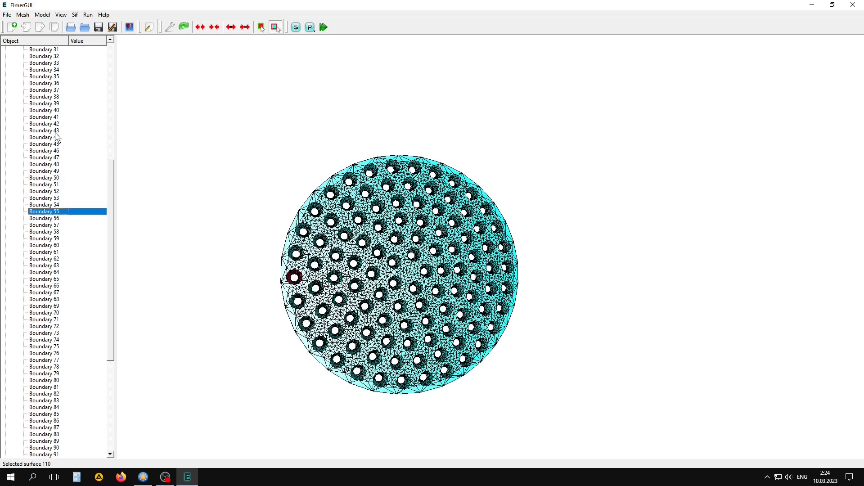
Check the boundary condition choices in the properties of Boundary 55 and cancel without adding one.
{"action": "double_click", "coordinate": [43, 215]}
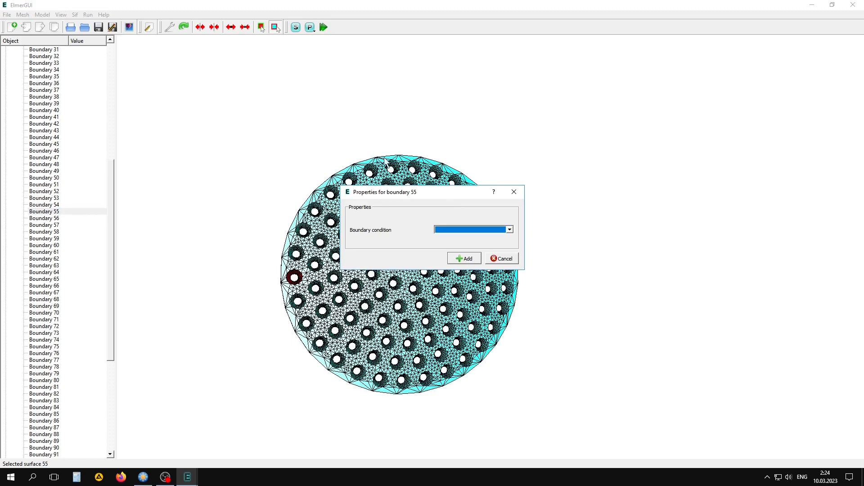
{"action": "left_click", "coordinate": [509, 231]}
{"action": "left_click", "coordinate": [511, 260]}
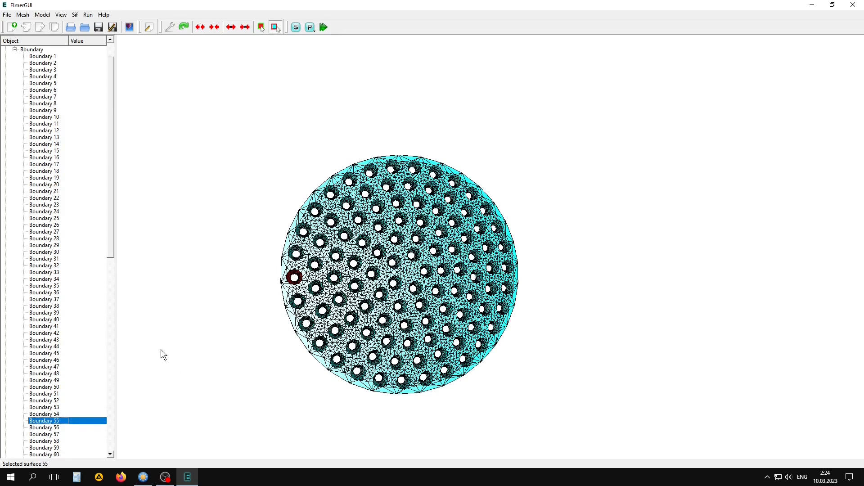
Open the boundary properties of a hole at the disc's upper edge and close them without adding a condition.
{"action": "left_click", "coordinate": [193, 319]}
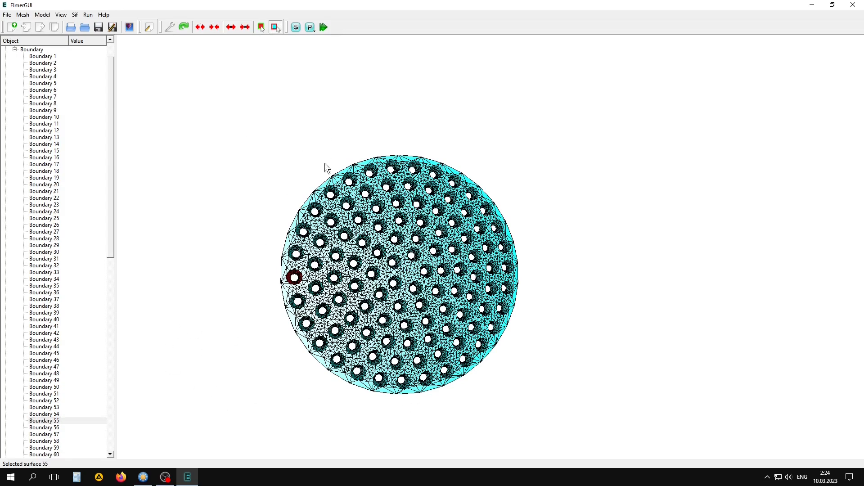
{"action": "double_click", "coordinate": [374, 171]}
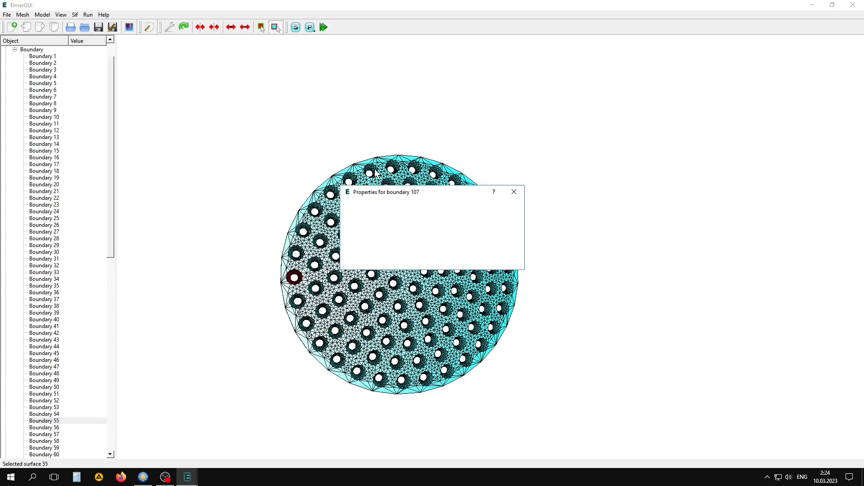
{"action": "left_click", "coordinate": [514, 192]}
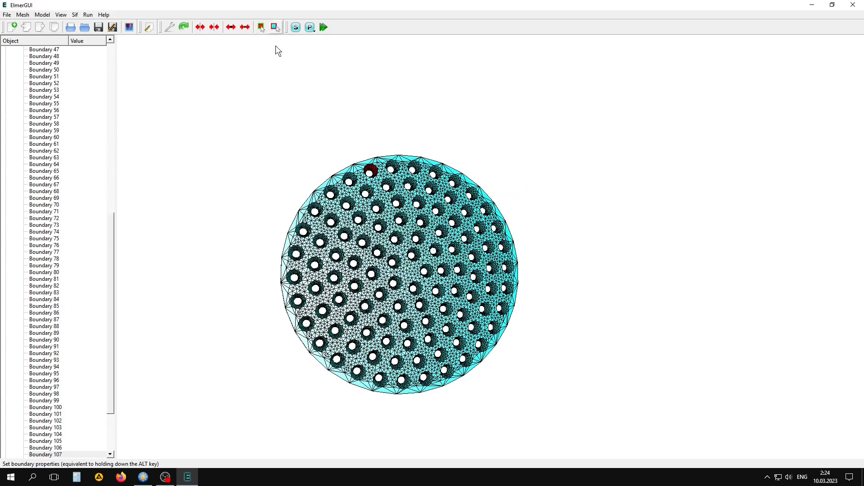
Select eight adjacent holes along the disc's upper and upper-right edge together and unify them into one surface.
{"action": "double_click", "coordinate": [395, 168], "text": "ctrl"}
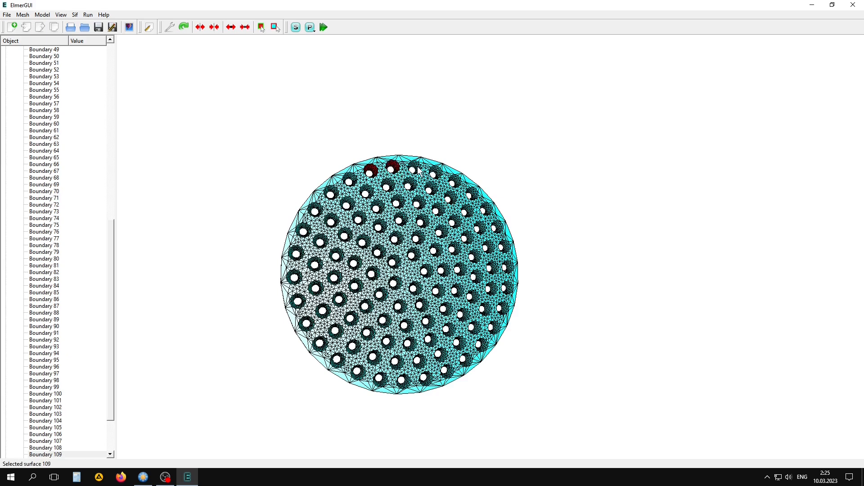
{"action": "double_click", "coordinate": [415, 169], "text": "ctrl"}
{"action": "double_click", "coordinate": [436, 172], "text": "ctrl"}
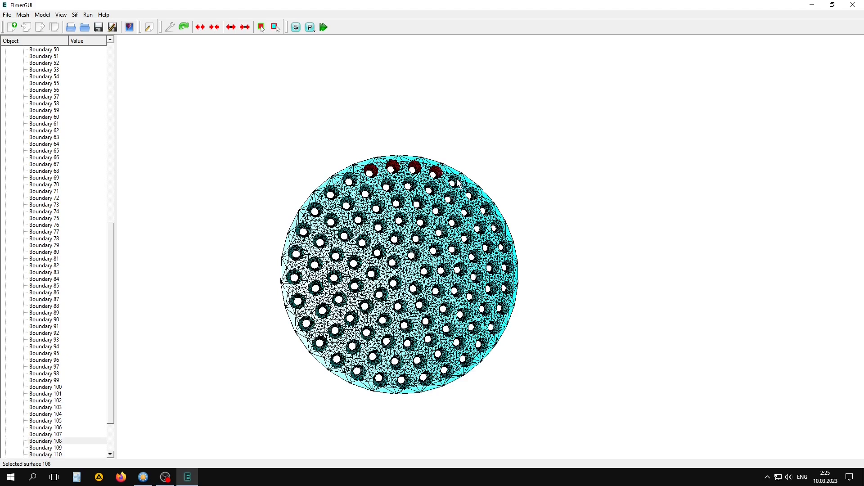
{"action": "double_click", "coordinate": [455, 181], "text": "ctrl"}
{"action": "double_click", "coordinate": [472, 195], "text": "ctrl"}
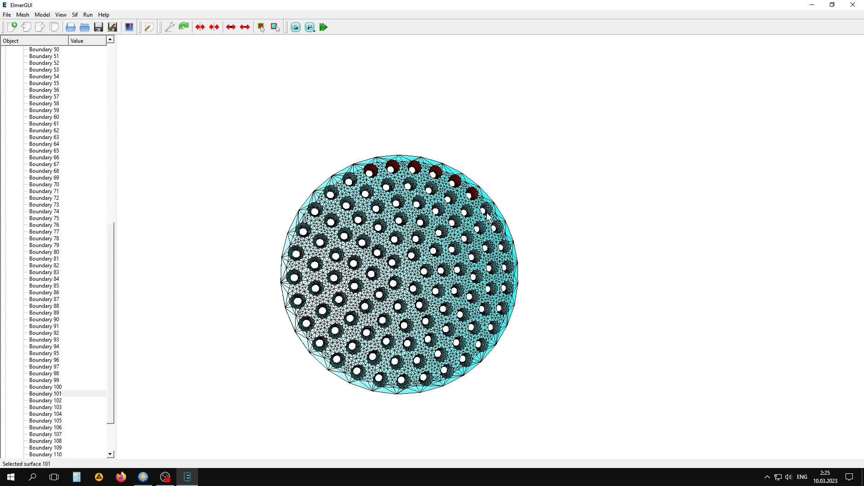
{"action": "double_click", "coordinate": [487, 210], "text": "ctrl"}
{"action": "double_click", "coordinate": [499, 228], "text": "ctrl"}
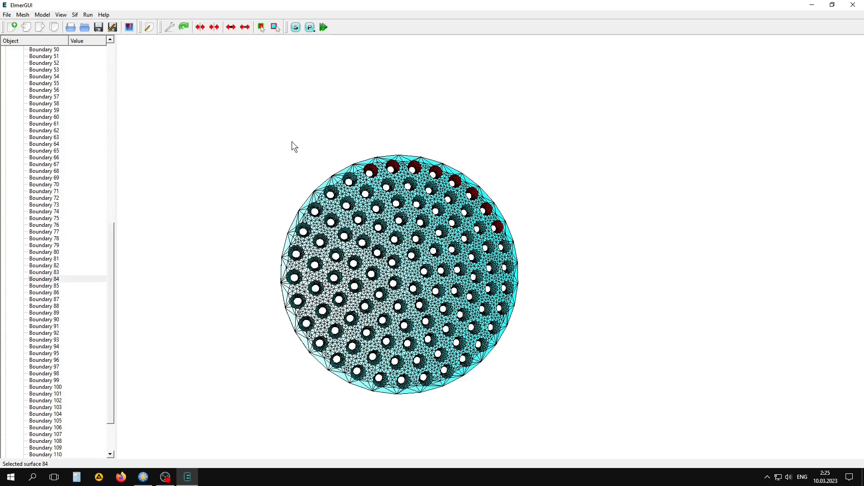
{"action": "left_click", "coordinate": [217, 33]}
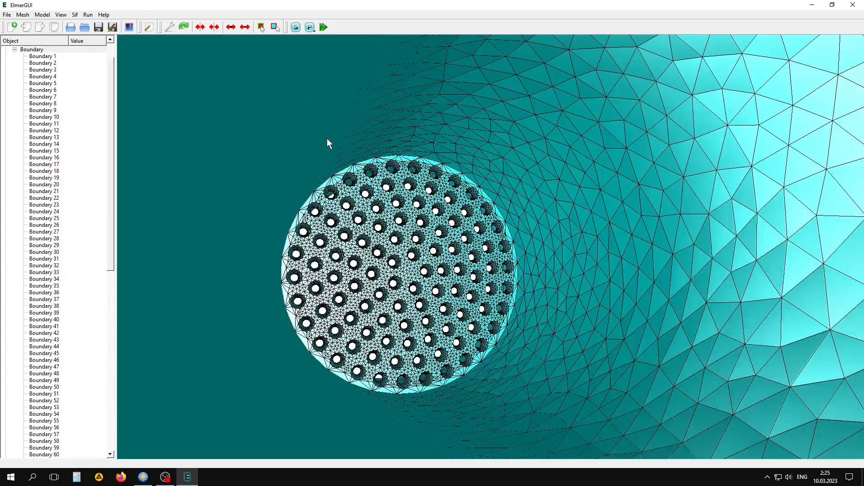
Hide the longer section's cylindrical wall and highlight one of the unified holes to check which holes belong to the merged surface.
{"action": "left_click_drag", "start_coordinate": [375, 232], "coordinate": [337, 278]}
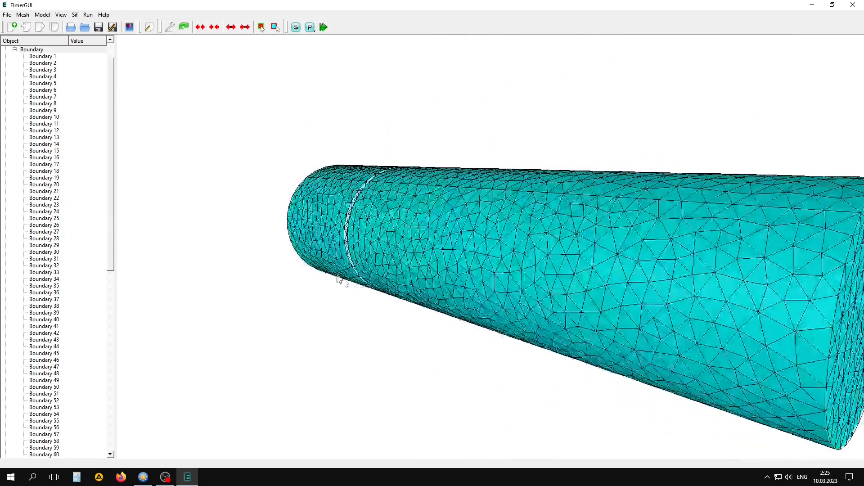
{"action": "double_click", "coordinate": [424, 219]}
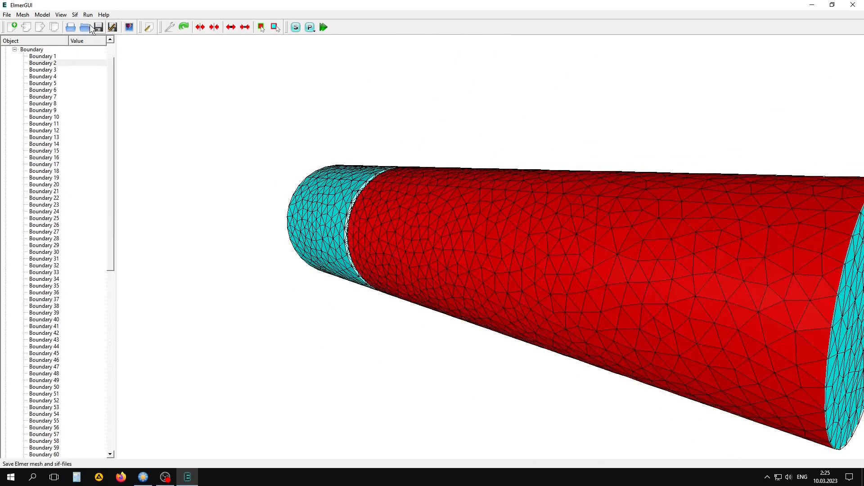
{"action": "left_click", "coordinate": [60, 15]}
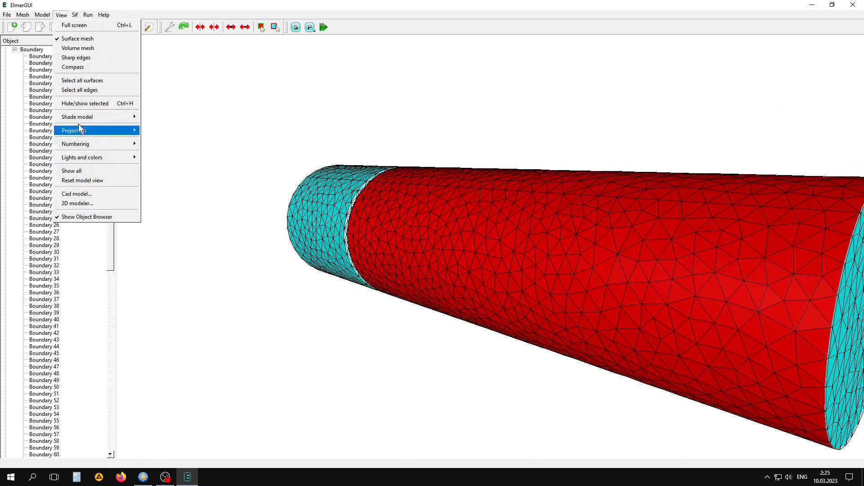
{"action": "left_click", "coordinate": [77, 103]}
{"action": "left_click_drag", "start_coordinate": [454, 215], "coordinate": [400, 101]}
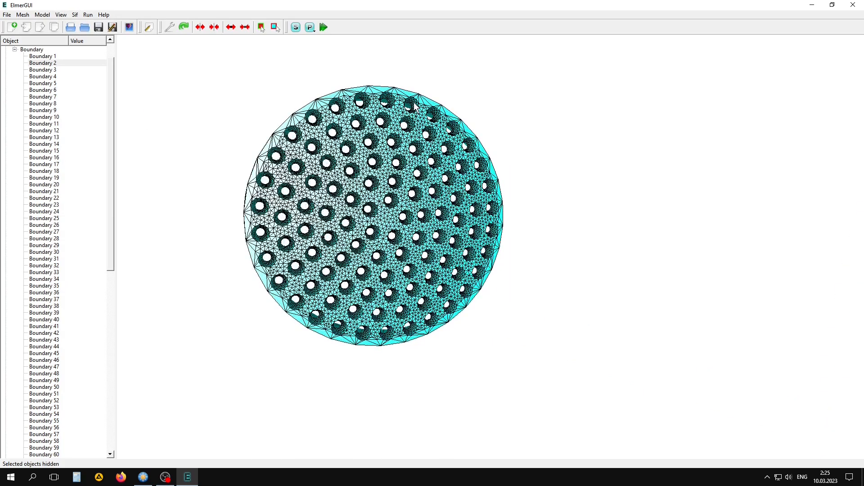
{"action": "double_click", "coordinate": [414, 107]}
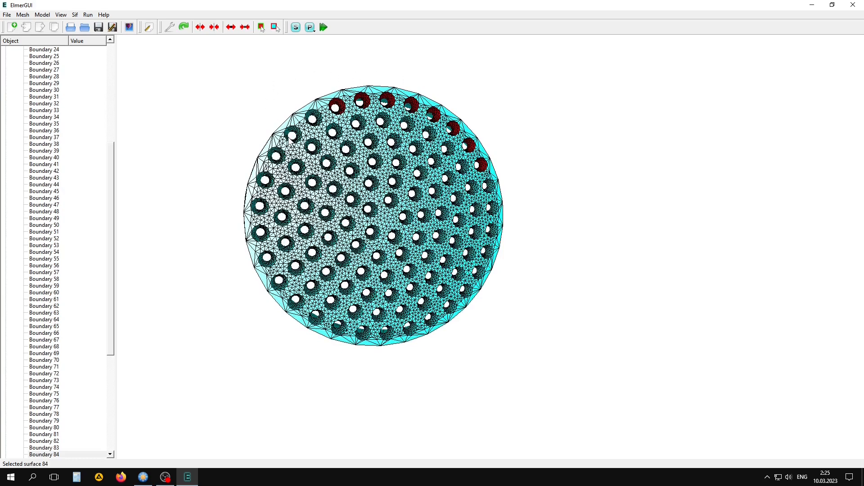